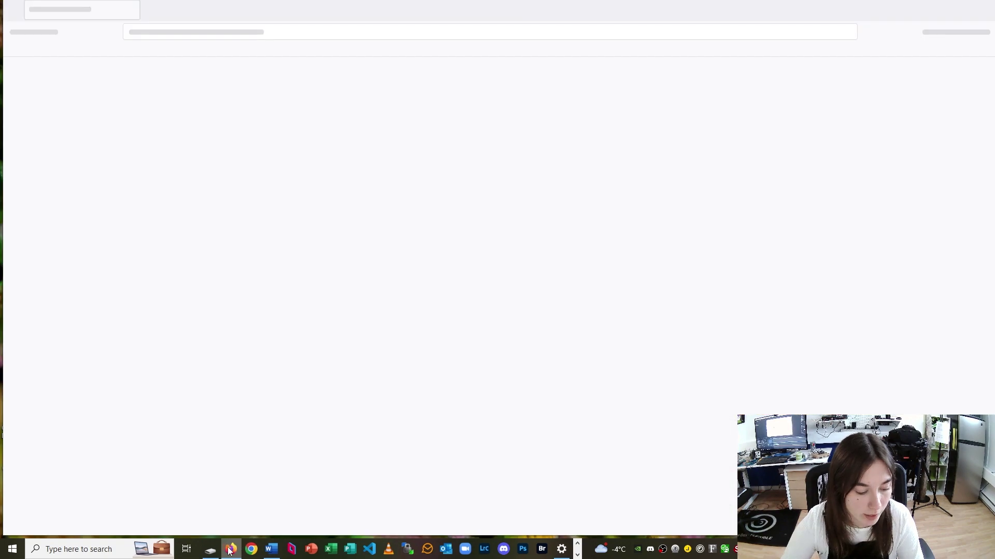
- Go to Google and search for 'la boite flexible'
text(google.com/)
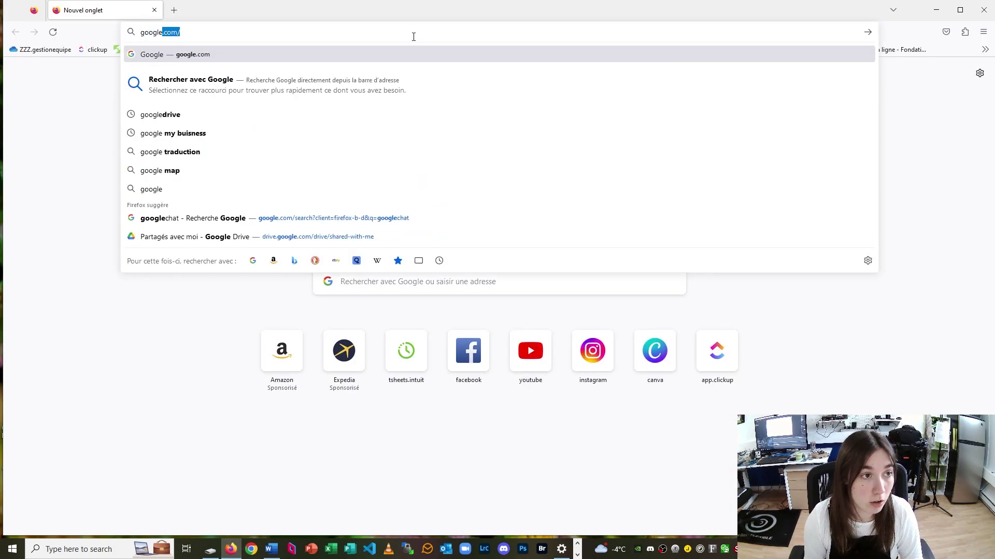
key(Return)
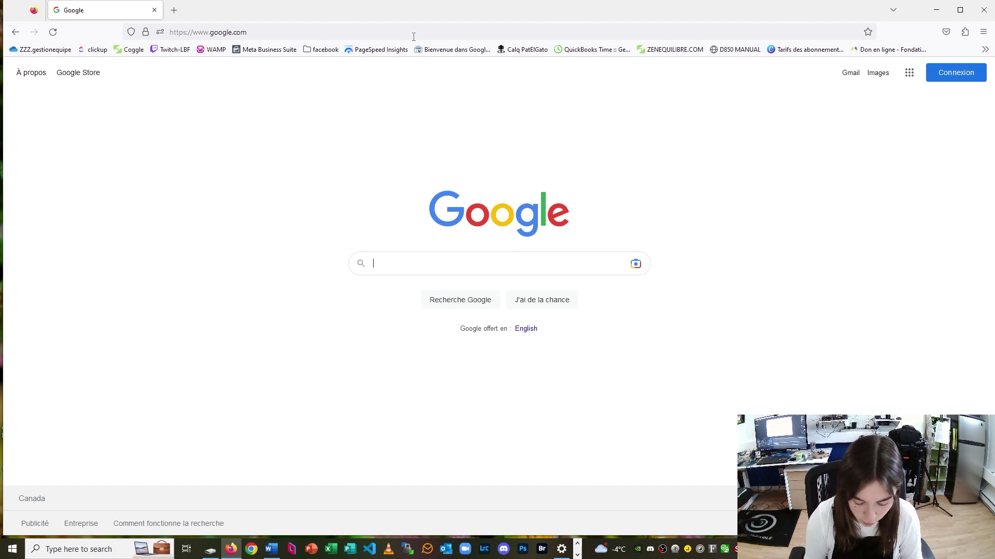
text(la boite flexible)
key(Return)
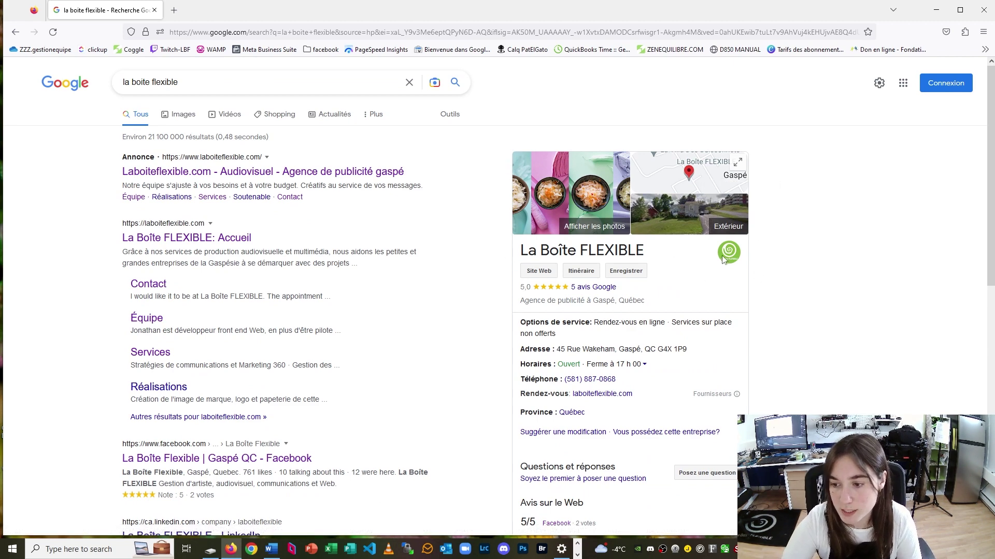
- Expand the business panel's weekly hours, review the results, and open the laboiteflexible.com homepage
scroll(671, 281, down, 1)
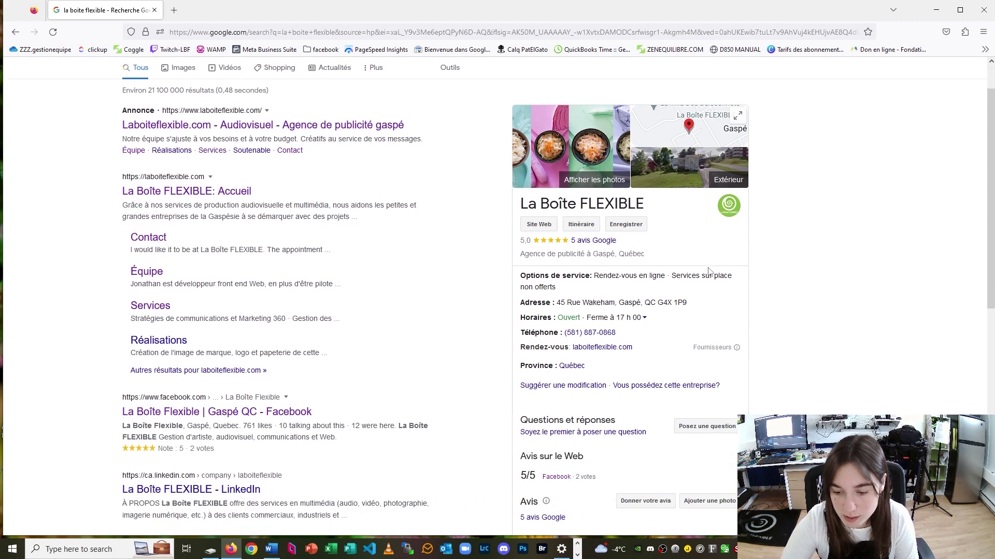
click(645, 312)
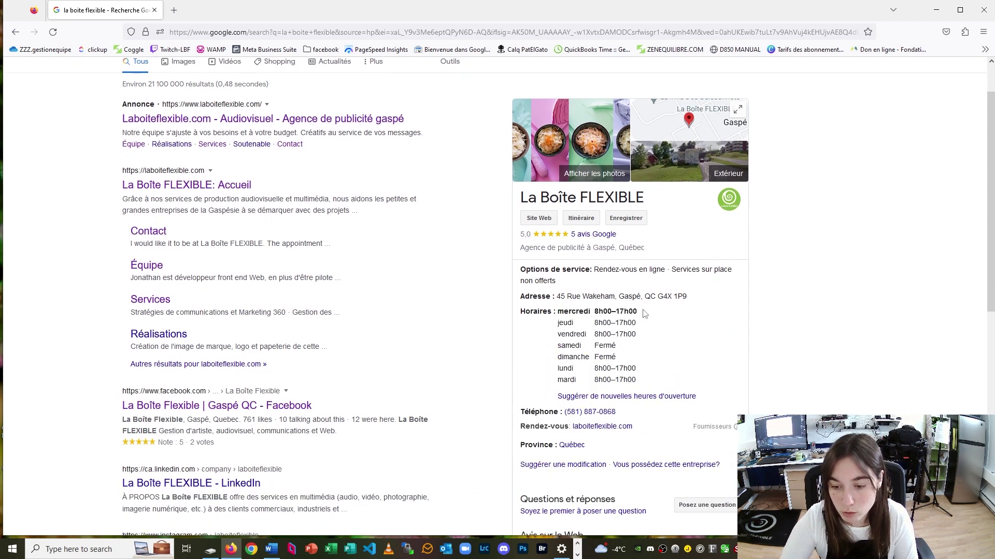
scroll(617, 203, down, 2)
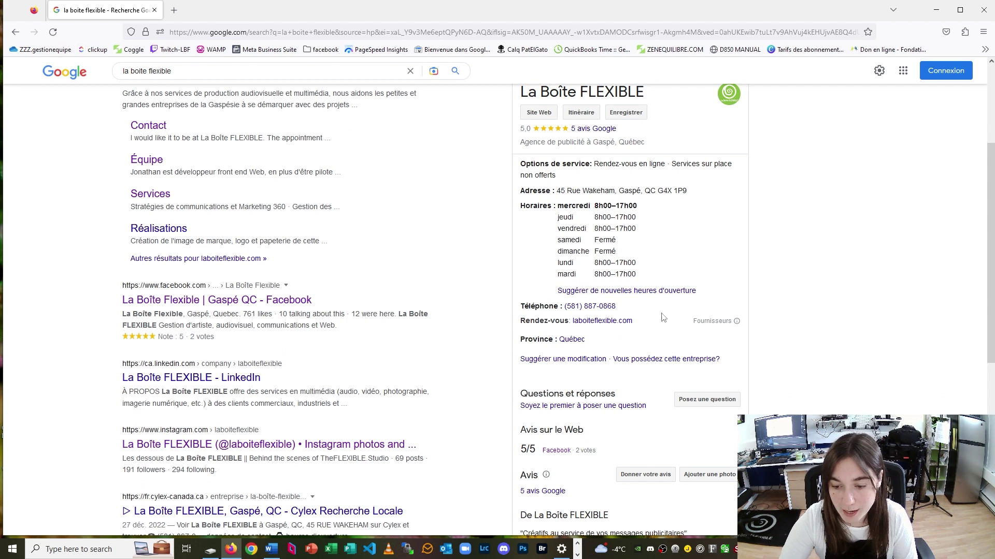
scroll(725, 403, down, 2)
scroll(642, 313, down, 1)
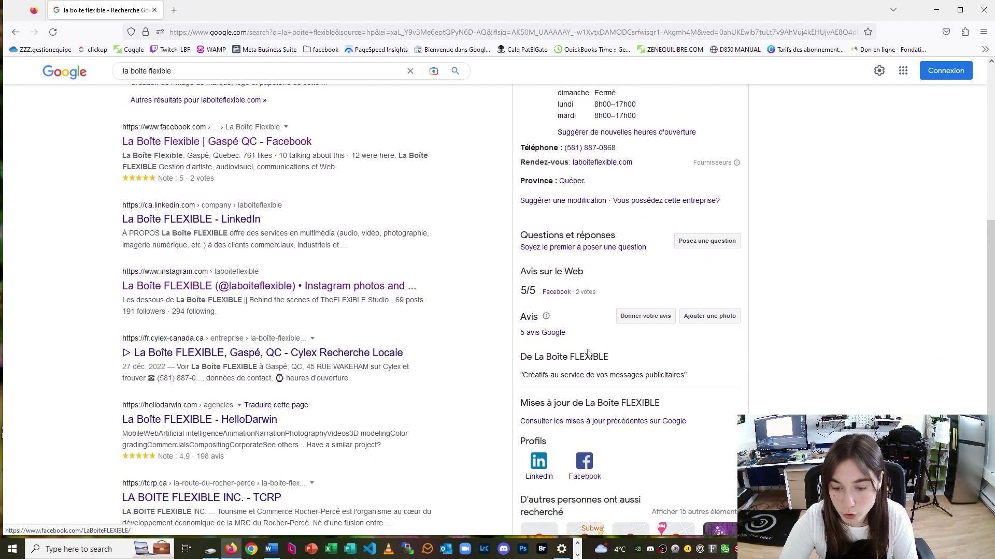
scroll(650, 332, down, 1)
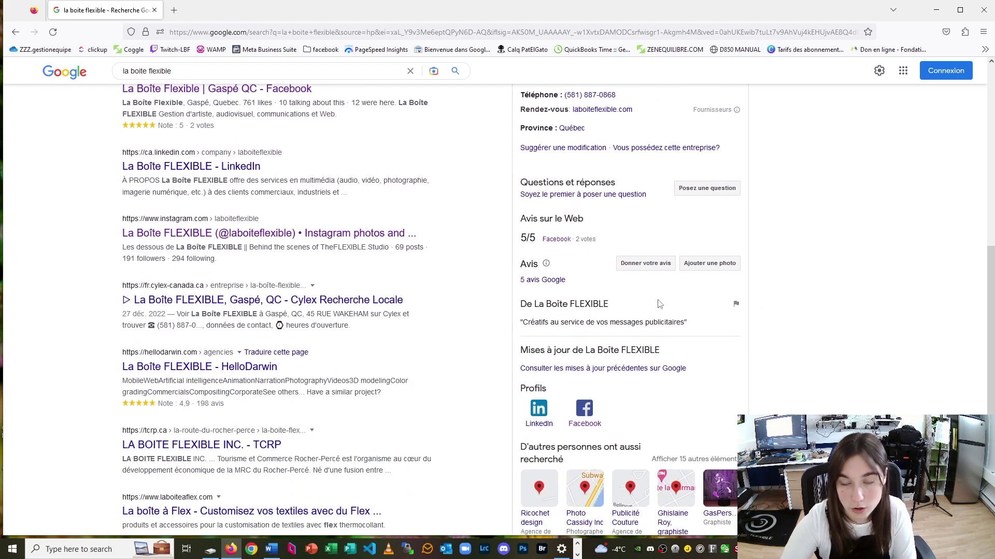
scroll(659, 304, down, 2)
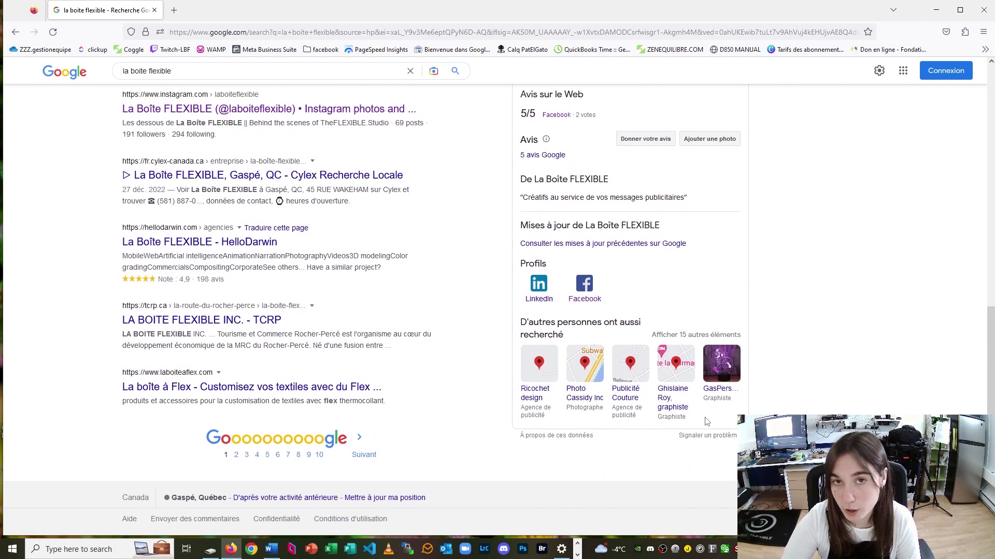
scroll(706, 421, up, 5)
click(602, 250)
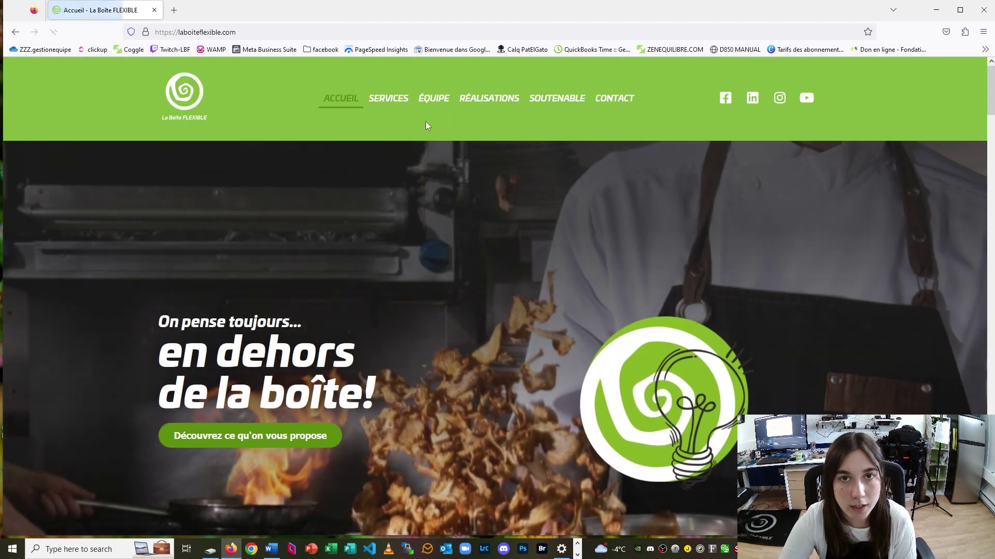
- Return to the search results and sign in with the business's Google account
click(23, 35)
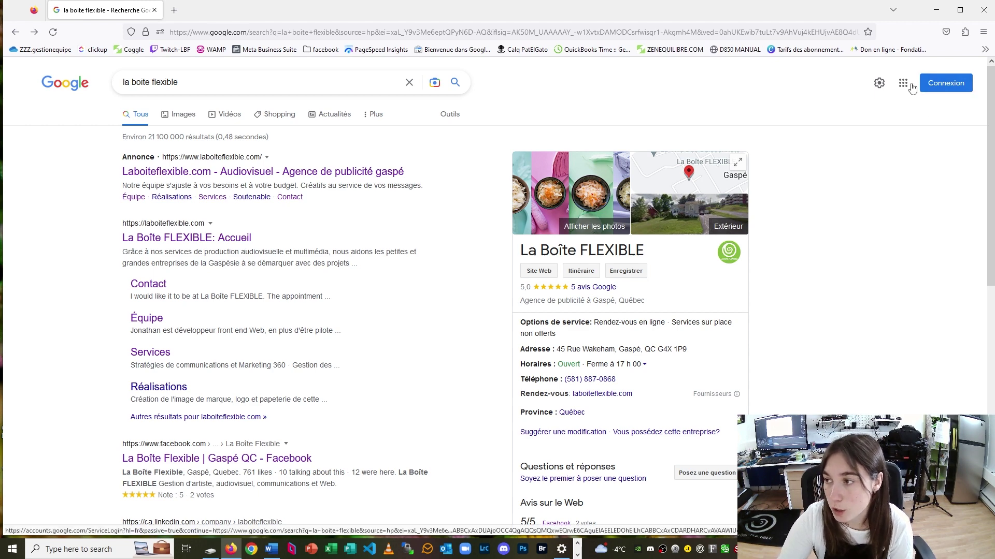
click(952, 86)
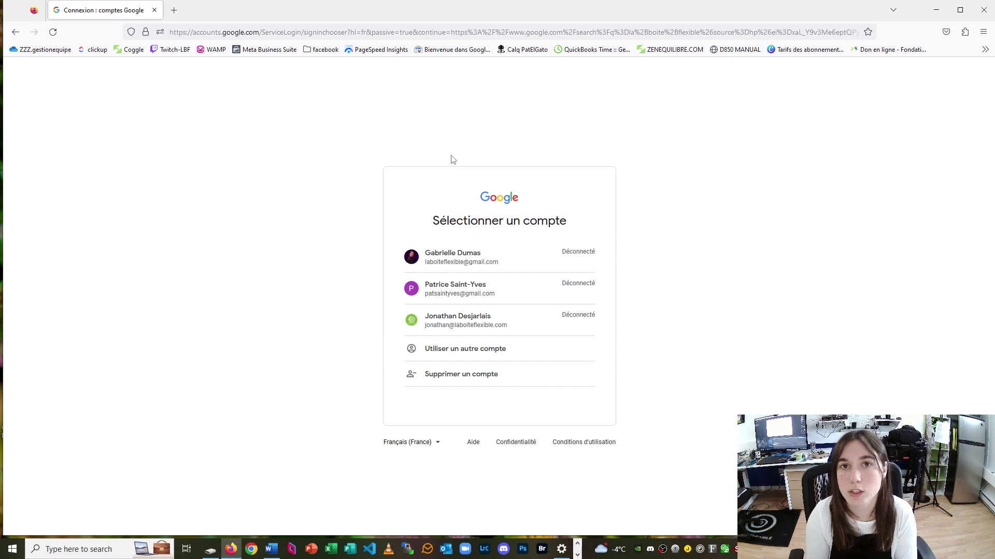
click(456, 259)
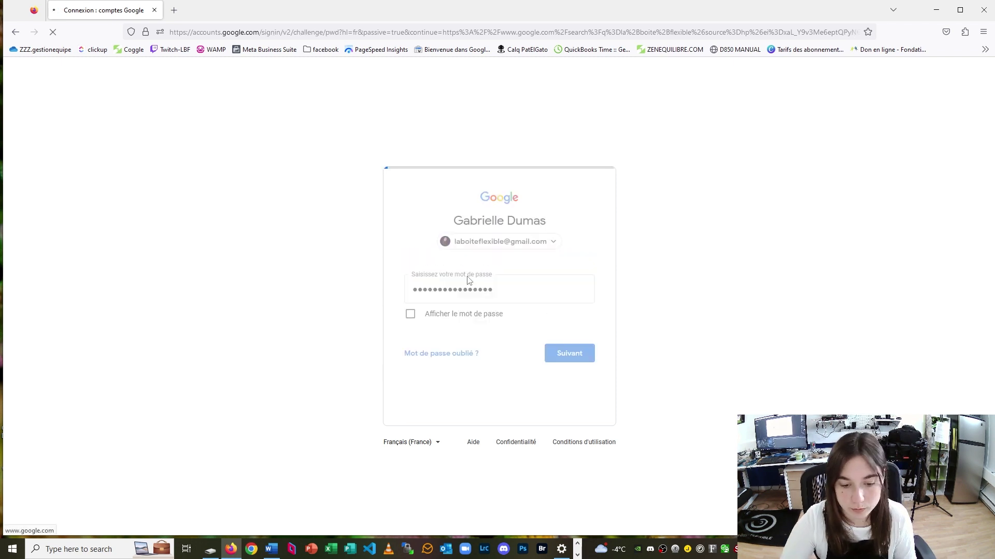
key(Return)
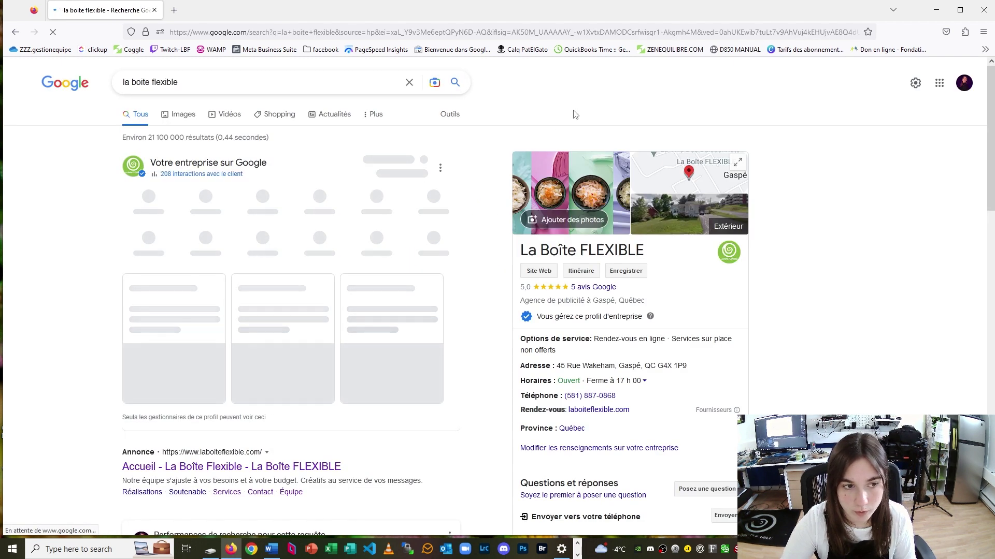
click(940, 84)
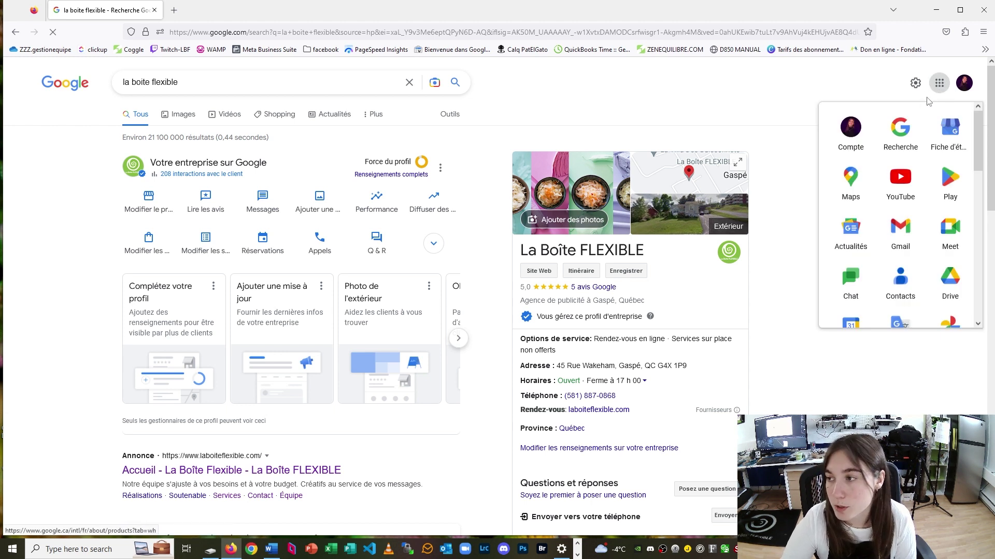
- Choose the 'Fiche d'établissement' tile in Google apps to see the 12 managed establishments
scroll(958, 218, down, 10)
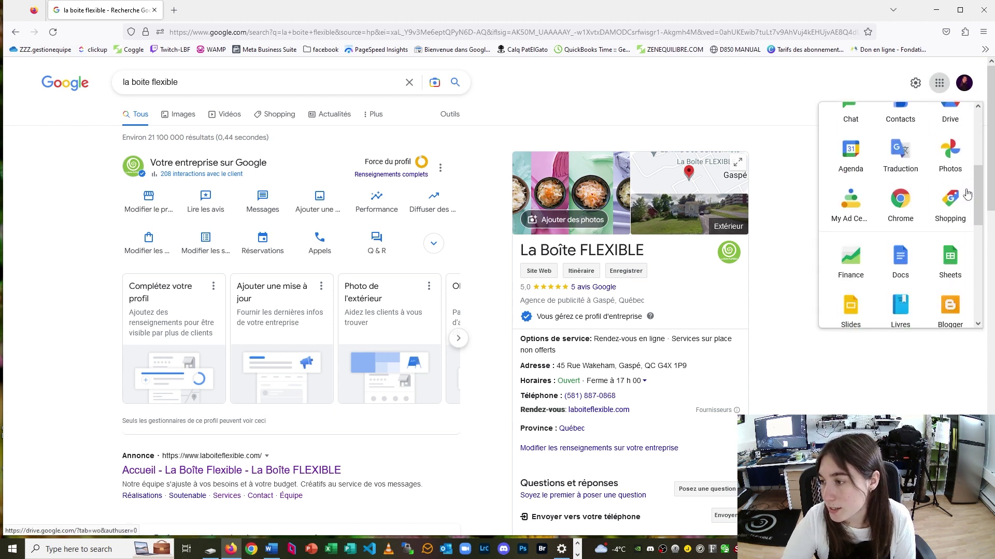
scroll(952, 270, up, 10)
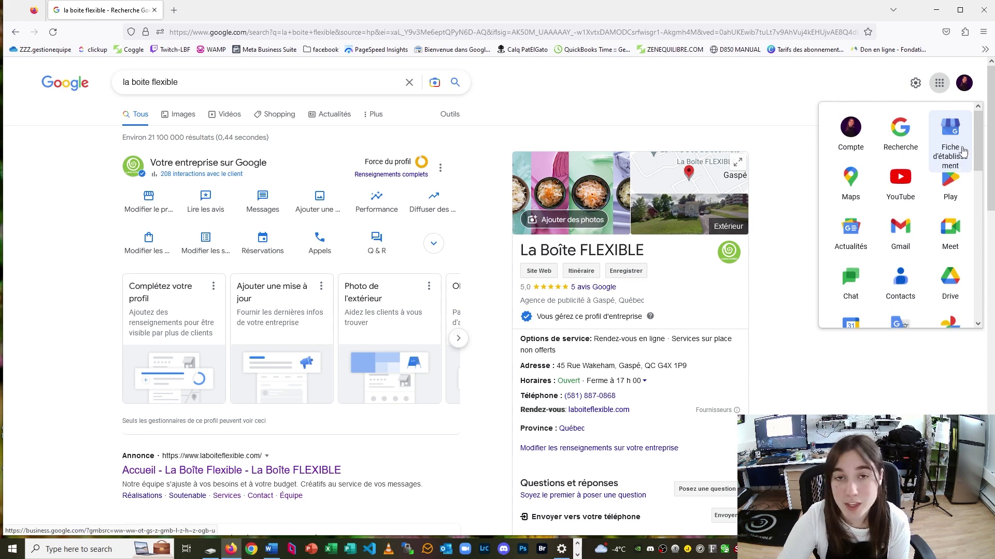
click(963, 151)
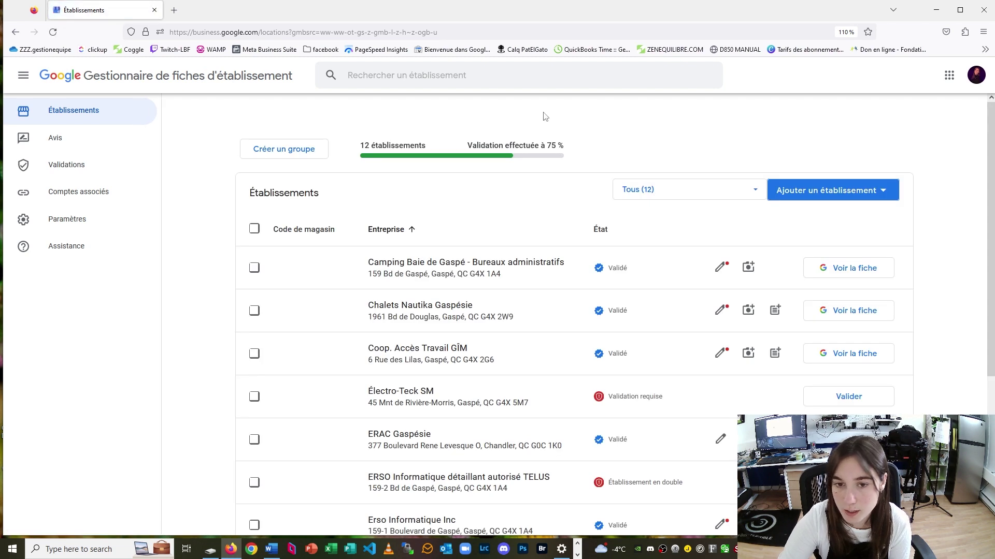
- Add a single new establishment named 'Café bellerive'
click(844, 196)
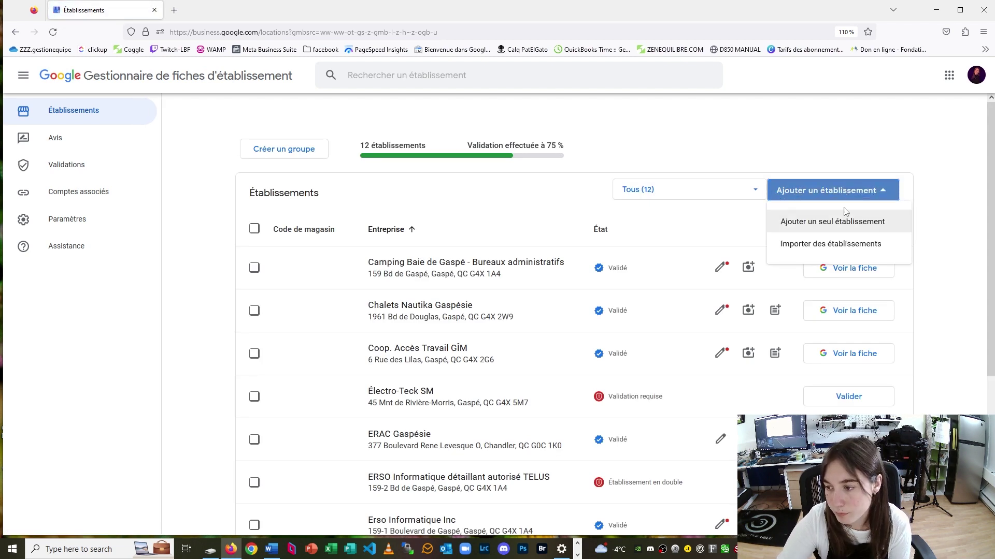
click(853, 223)
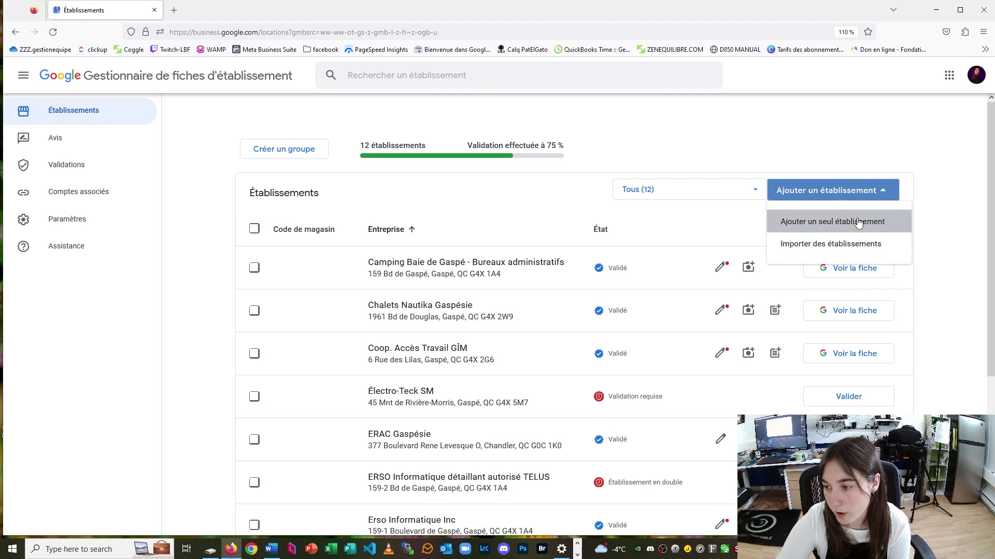
click(591, 200)
text(Ca)
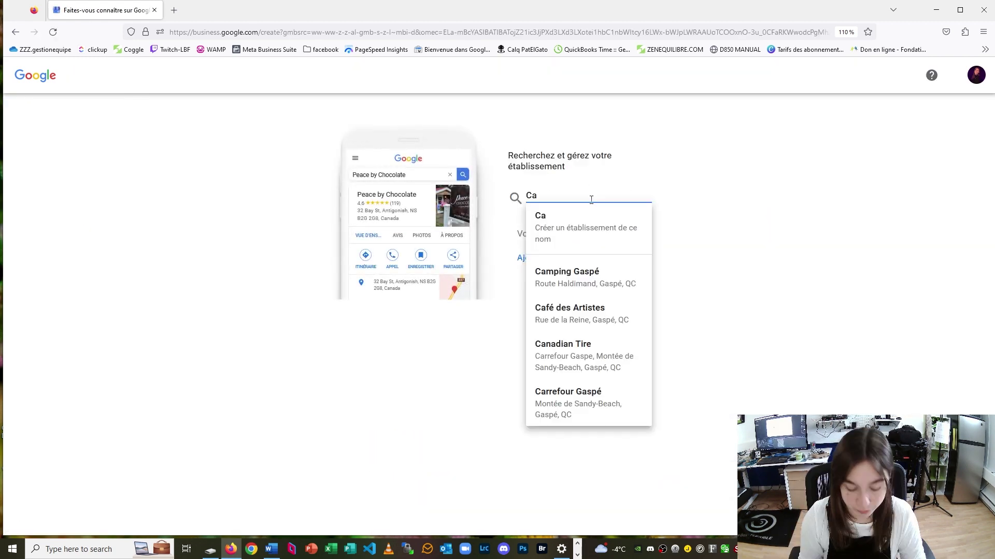
text(fé)
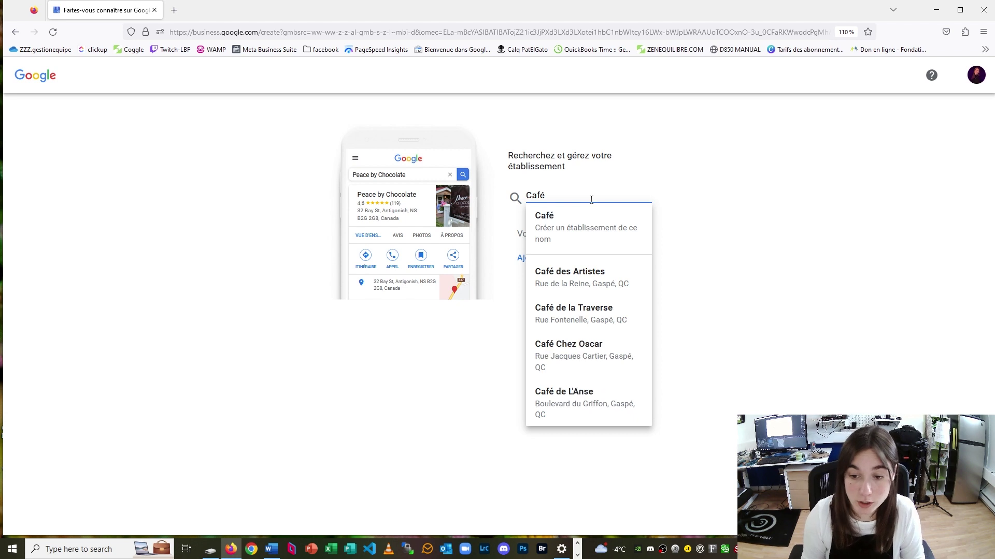
text( be)
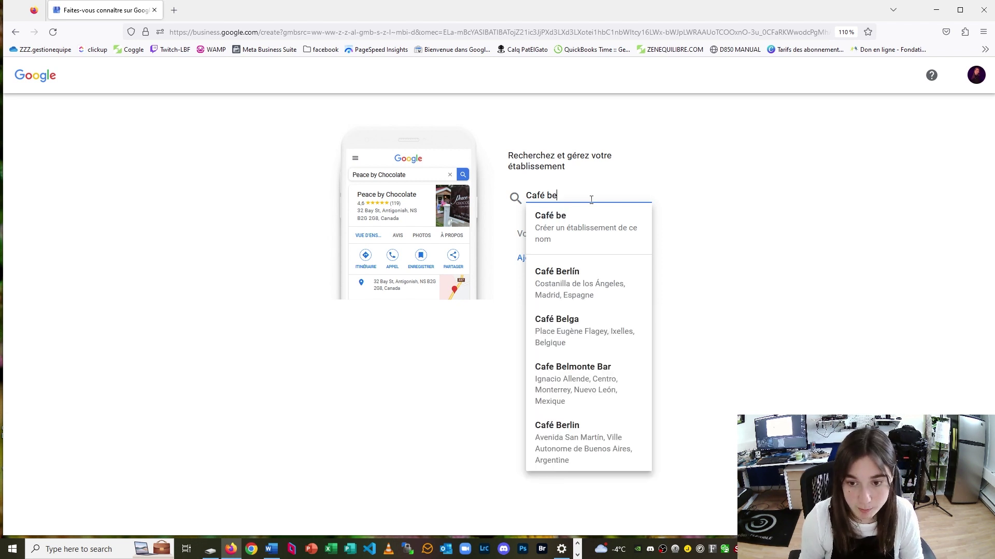
text(llerive)
key(Return)
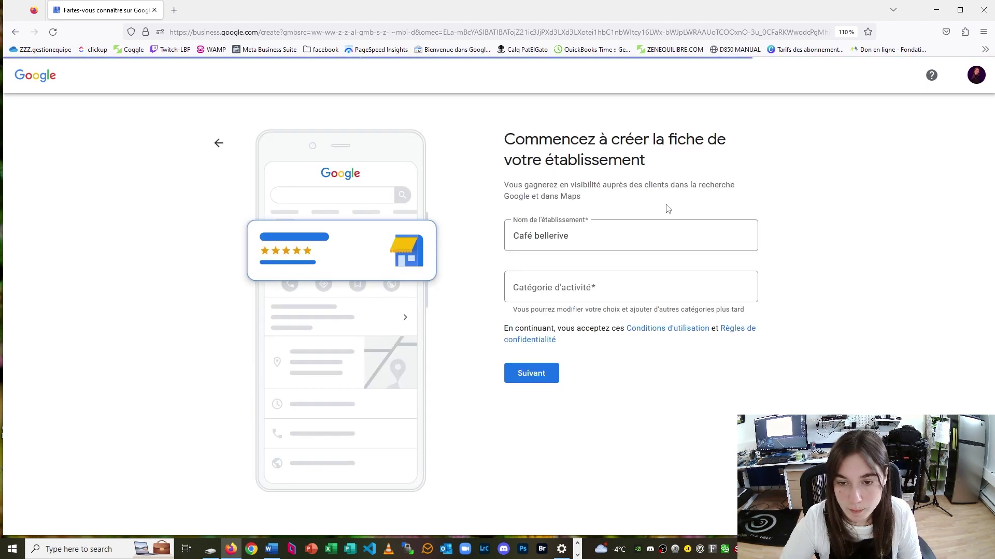
- Keep the name Café bellerive, choose 'Café' as the business category, and continue
click(646, 234)
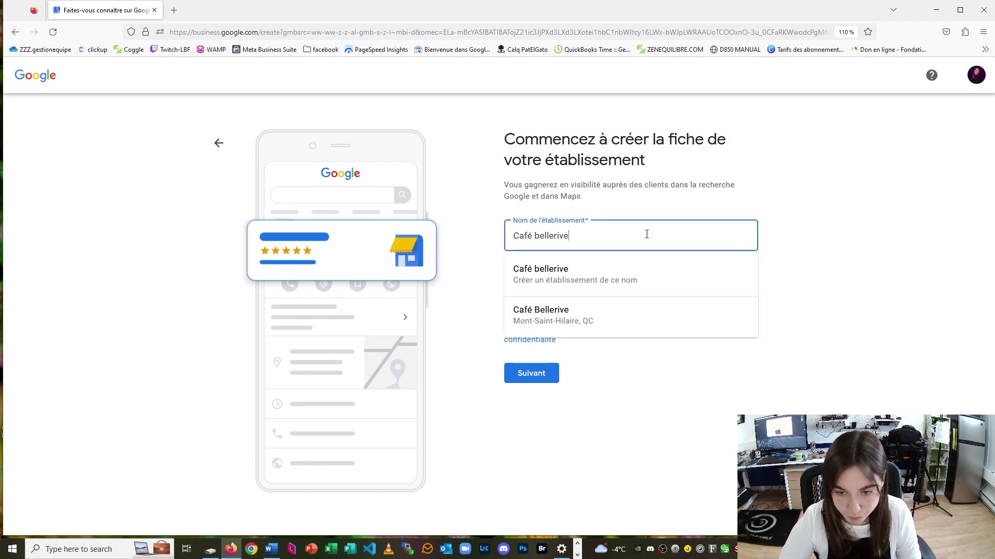
click(798, 198)
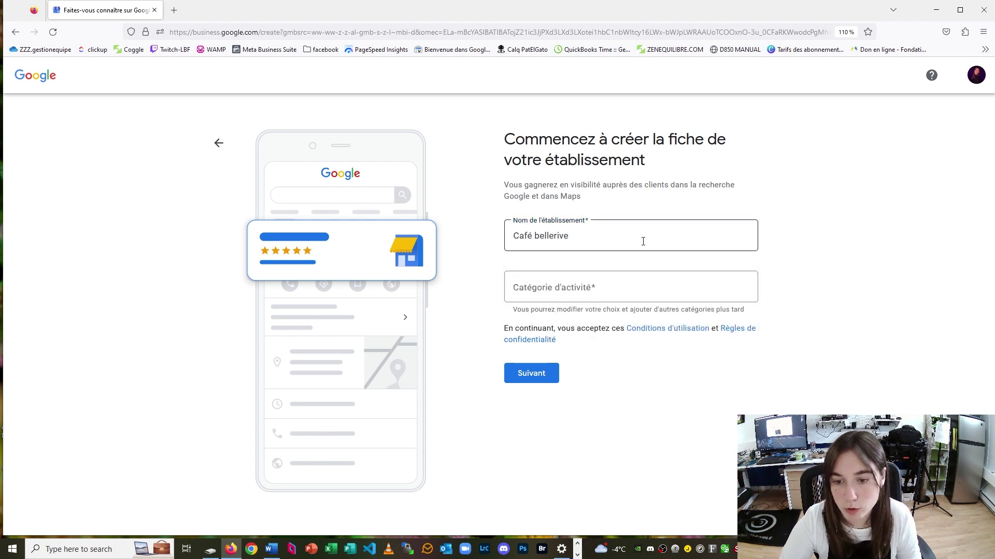
click(651, 289)
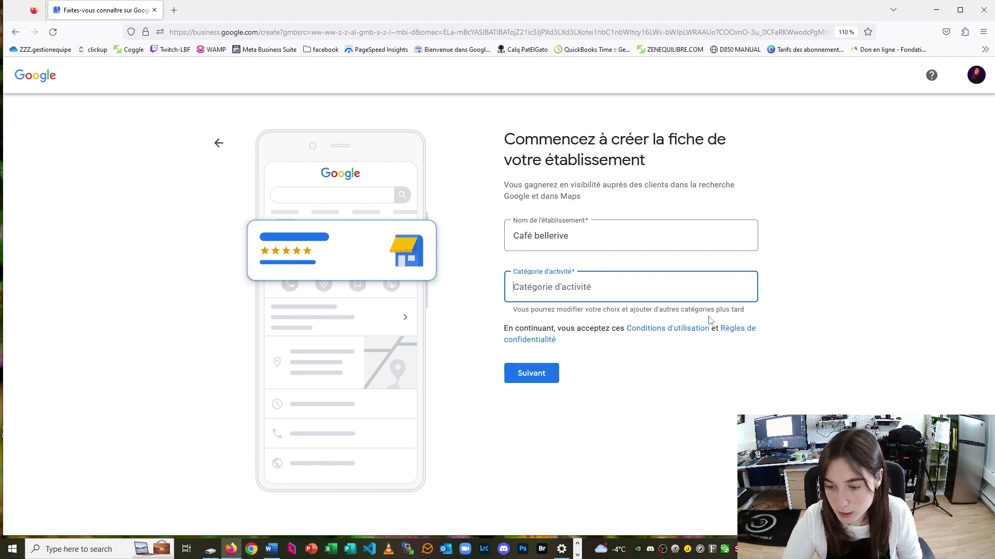
text(c)
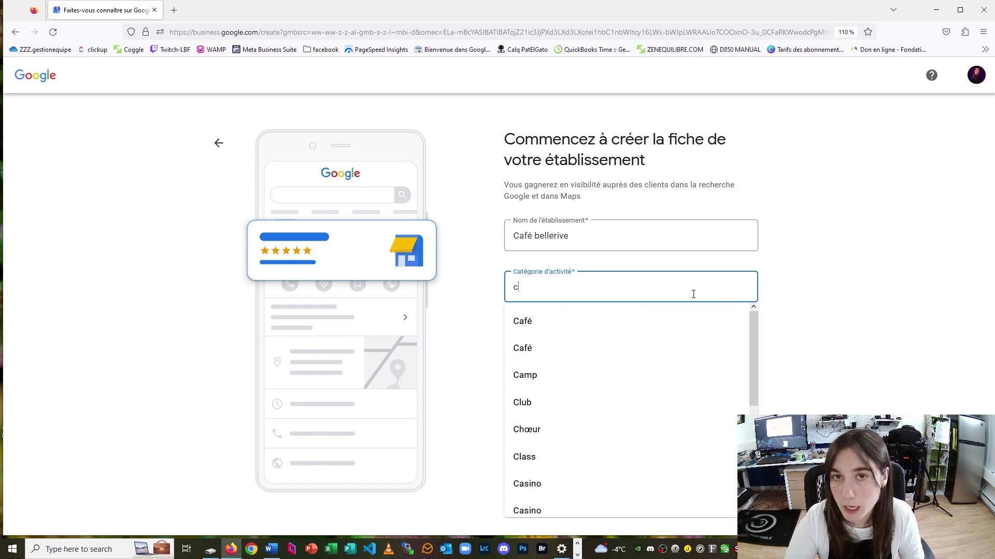
click(595, 332)
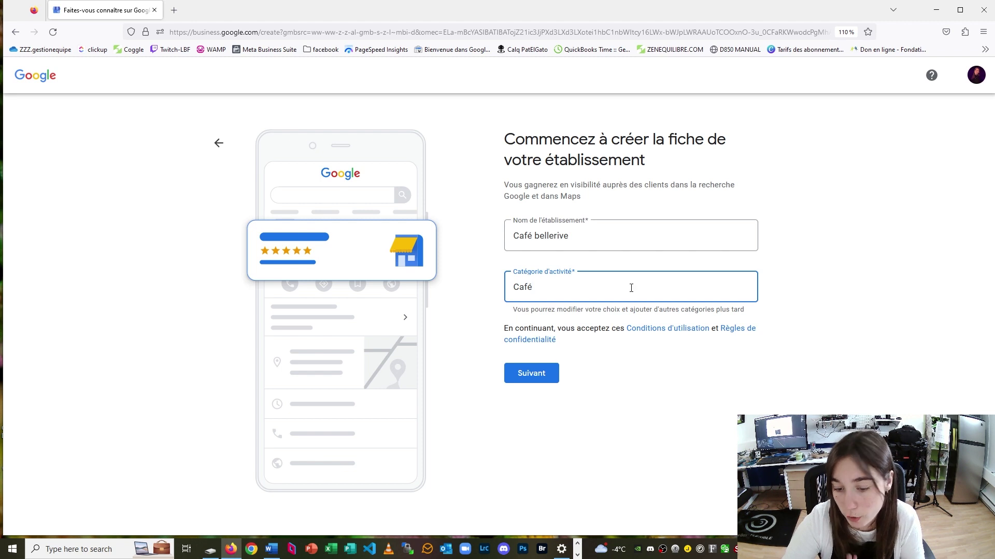
click(529, 366)
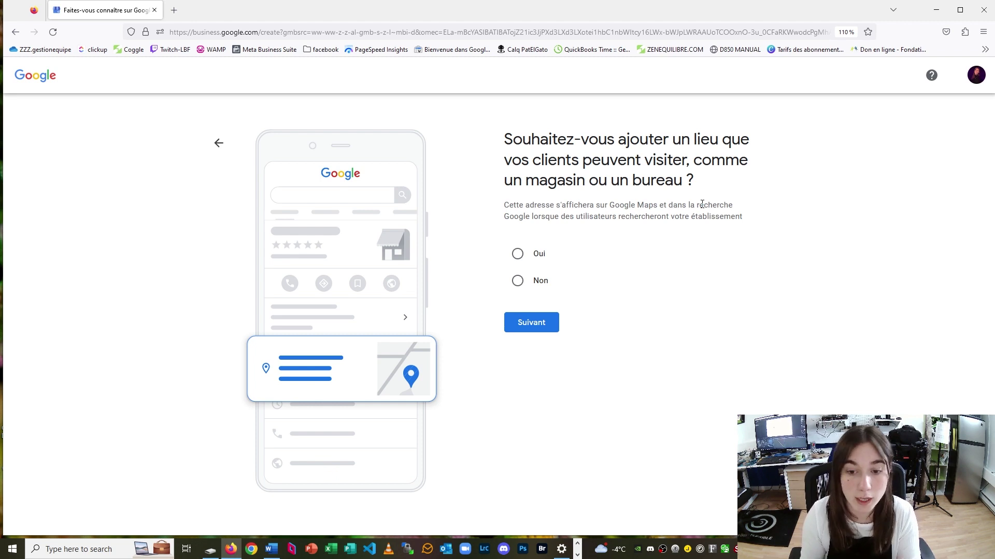
- Confirm customers can visit, then submit the café's Mont-Saint-Hilaire postal address
click(519, 254)
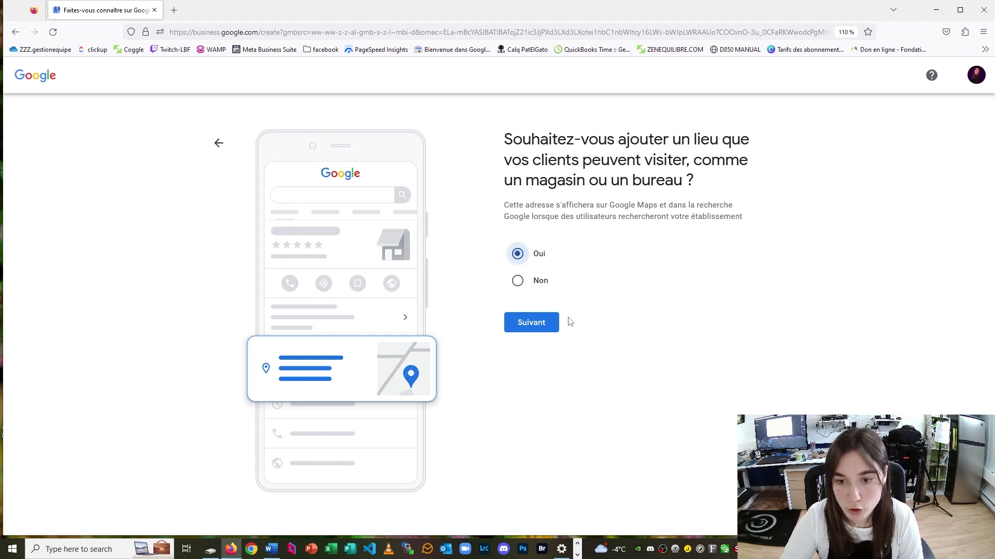
click(535, 326)
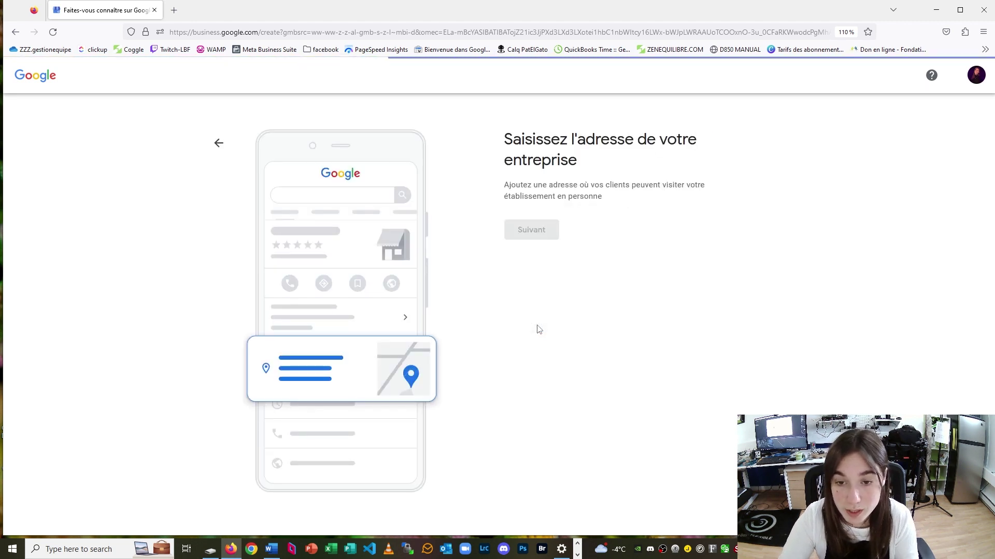
click(572, 285)
scroll(606, 453, down, 1)
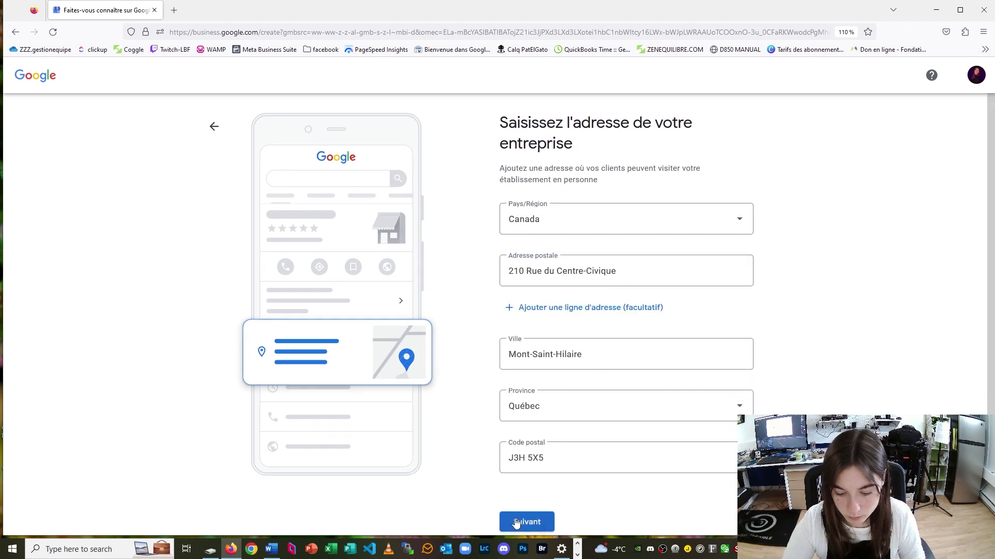
click(517, 522)
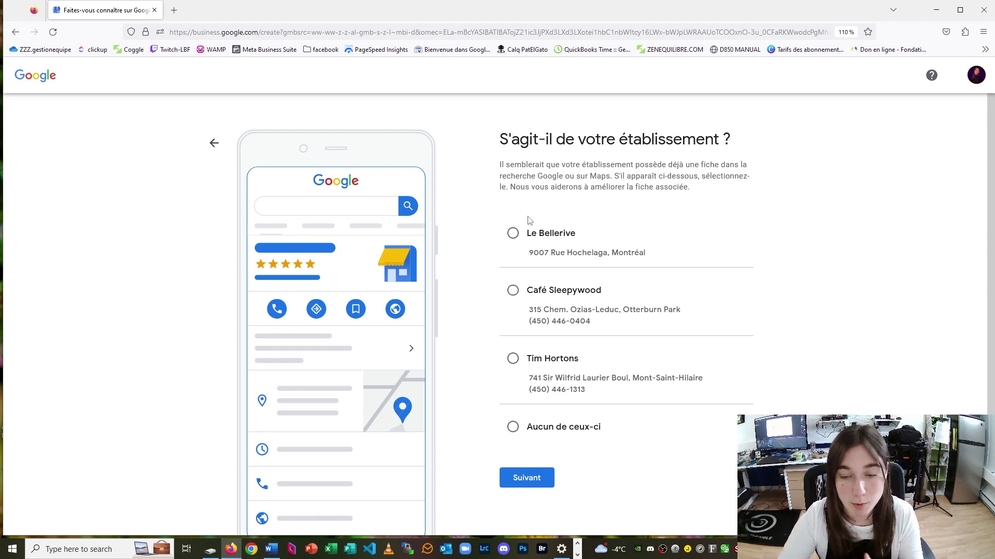
- Register as a new listing ('Aucun de ceux-ci') and answer No to deliveries
click(517, 426)
click(528, 474)
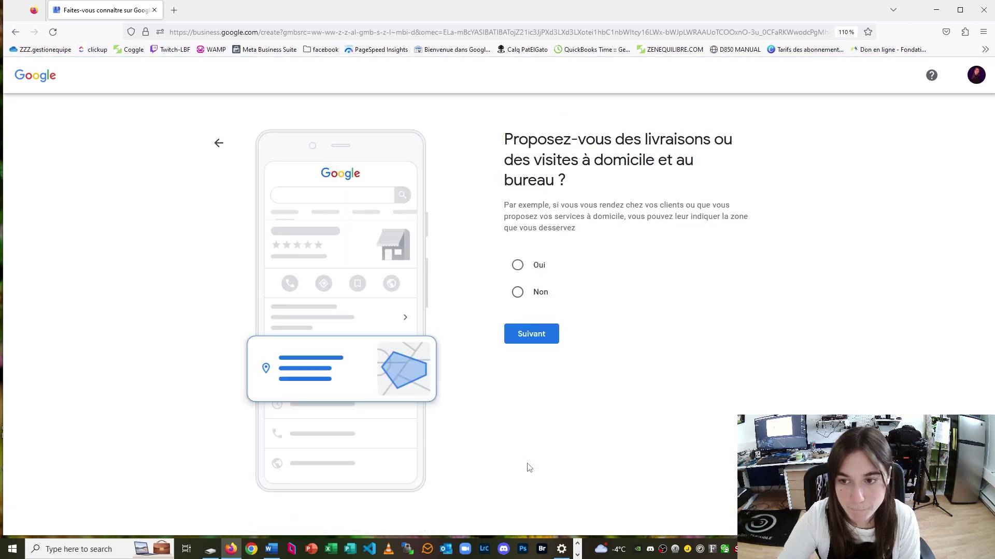
click(517, 292)
click(536, 334)
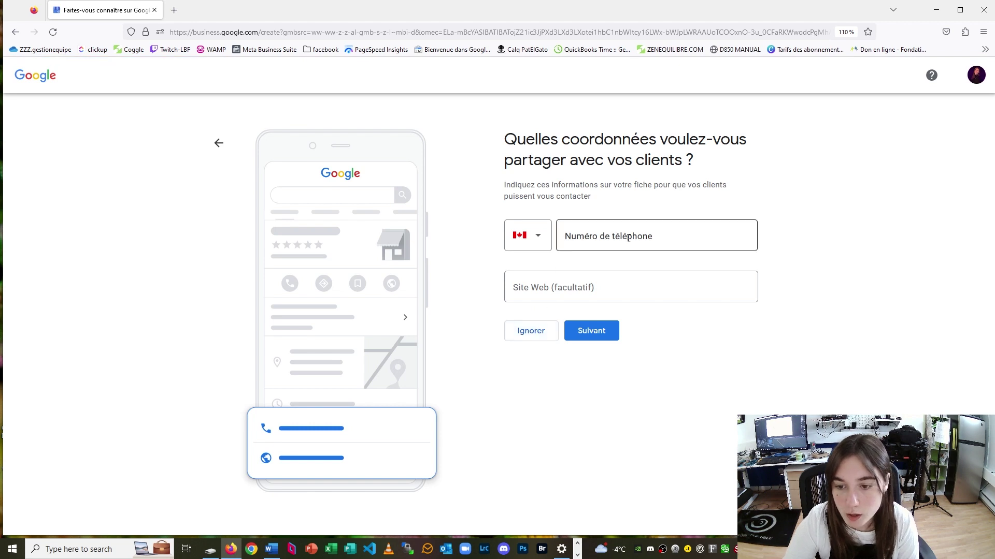
- Enter the café's phone number, leave the website empty, and submit the contact details
click(626, 237)
click(622, 211)
click(611, 231)
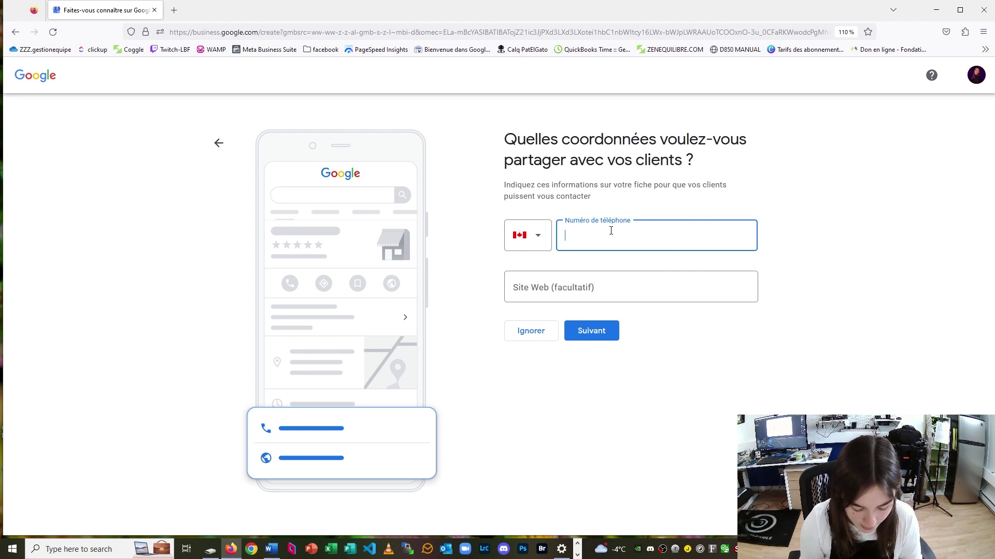
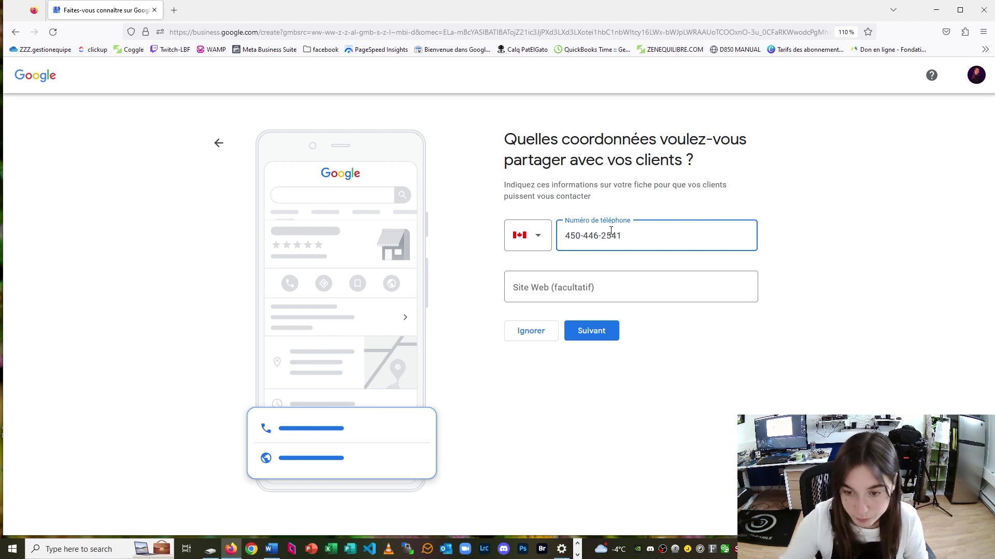
click(643, 292)
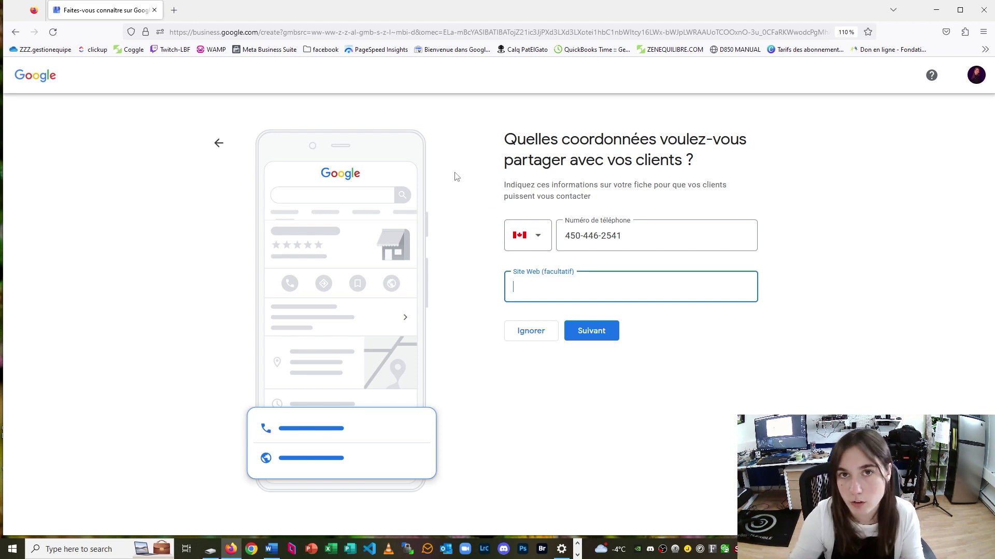
click(590, 331)
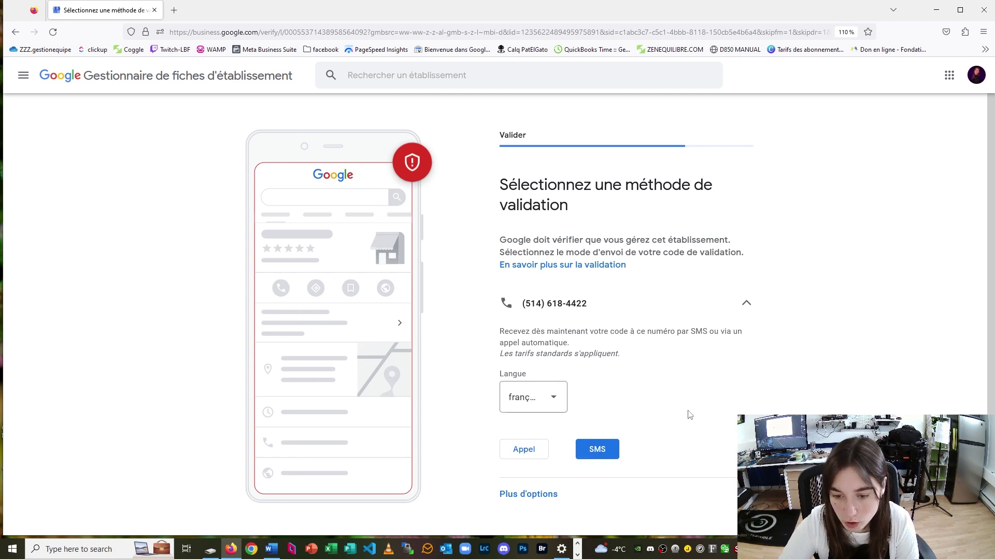
- Verify the listing with the six-digit code received by SMS and continue
scroll(697, 449, down, 1)
click(603, 403)
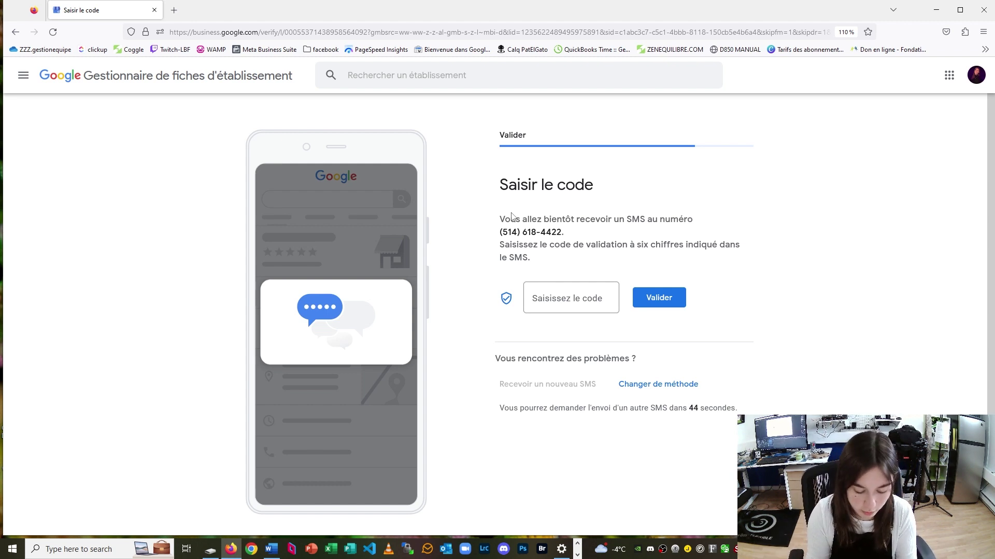
click(569, 298)
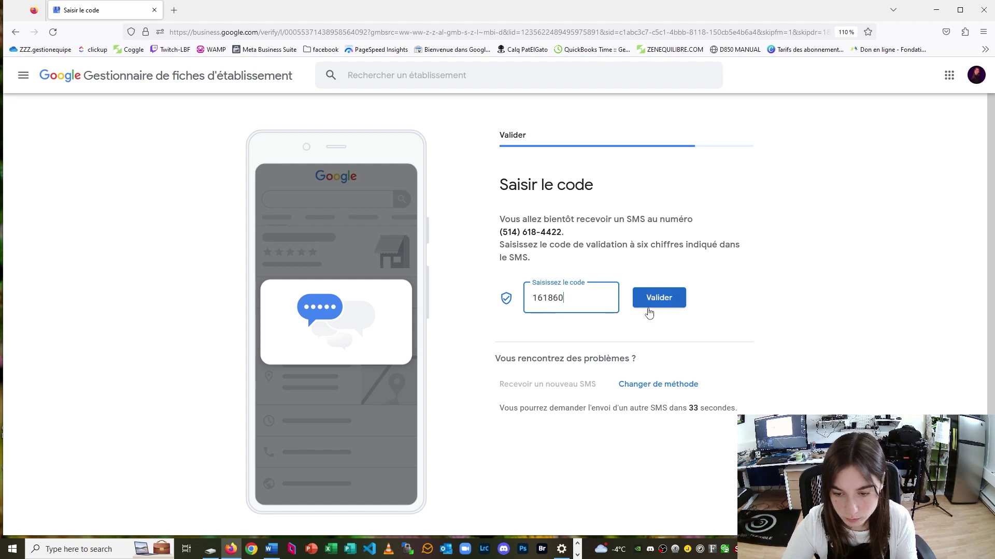
click(654, 299)
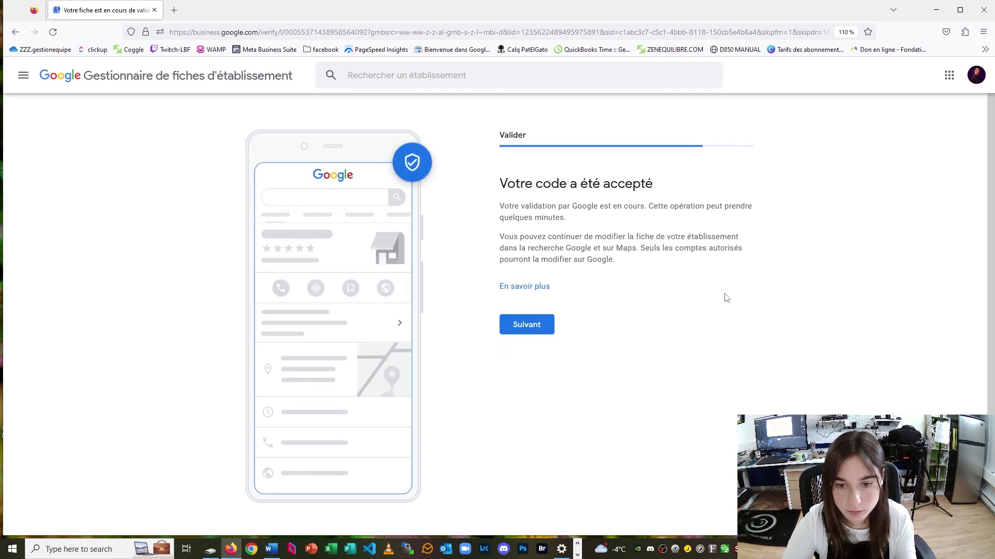
click(533, 327)
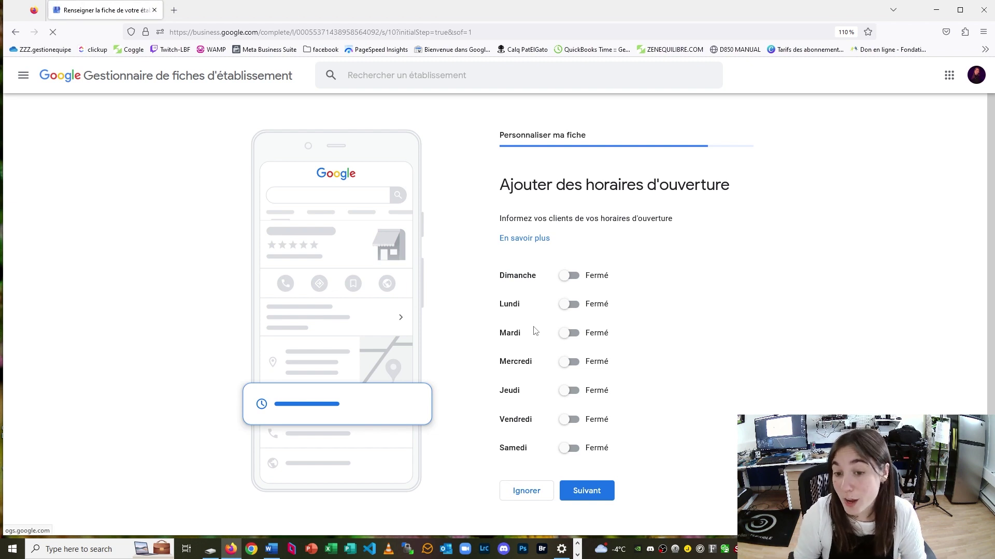
- Mark the days open with hours 7:00 to 17:00 and save the schedule
scroll(477, 339, down, 1)
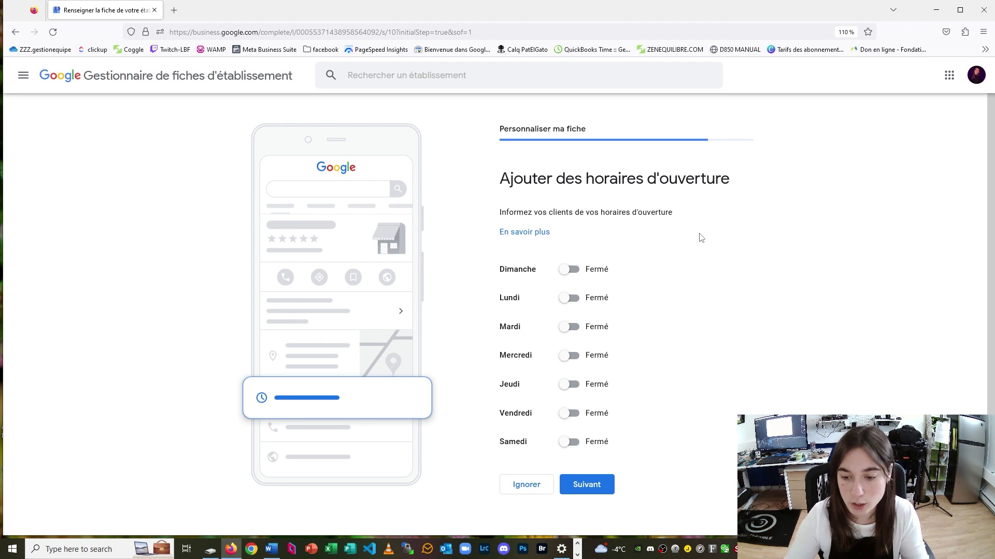
click(570, 298)
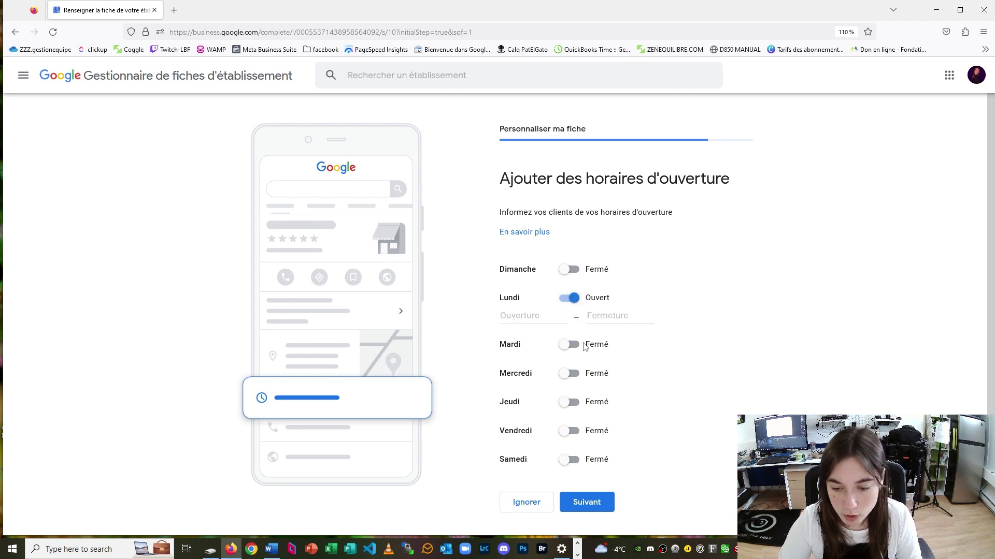
click(542, 316)
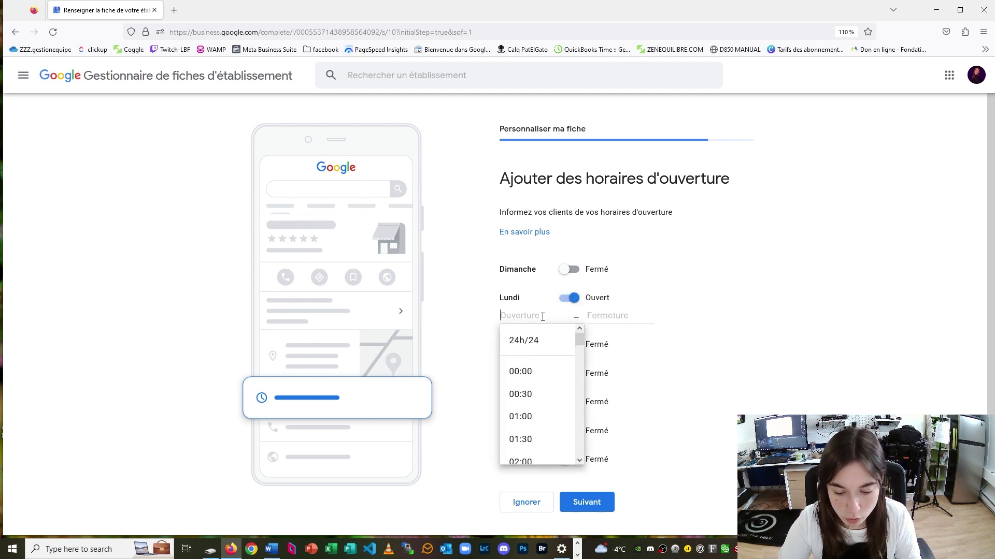
text(7:00)
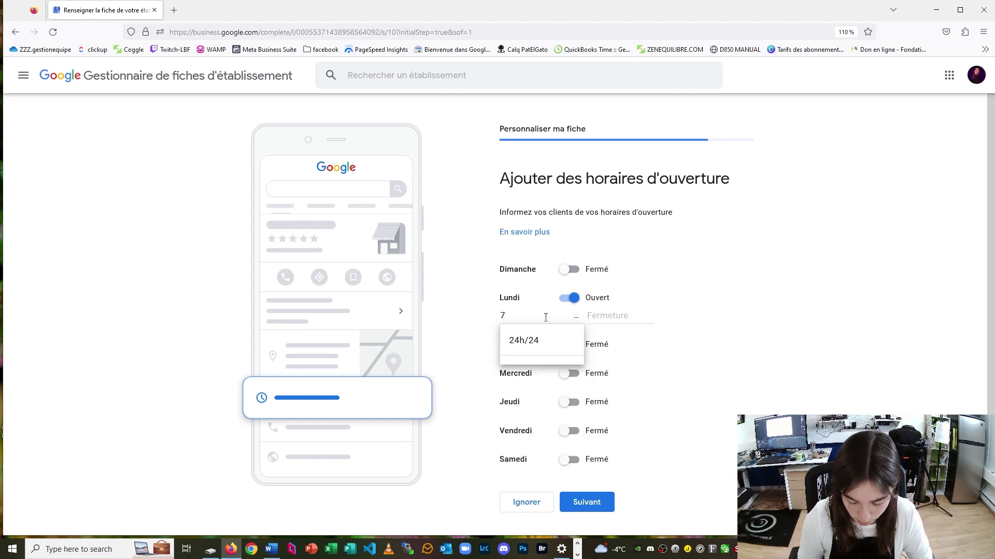
click(626, 318)
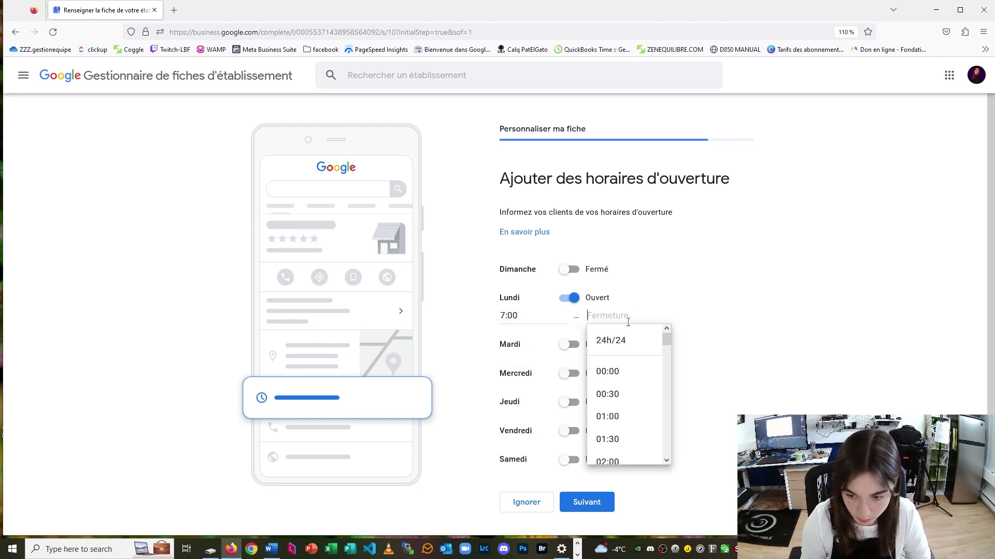
text(17:)
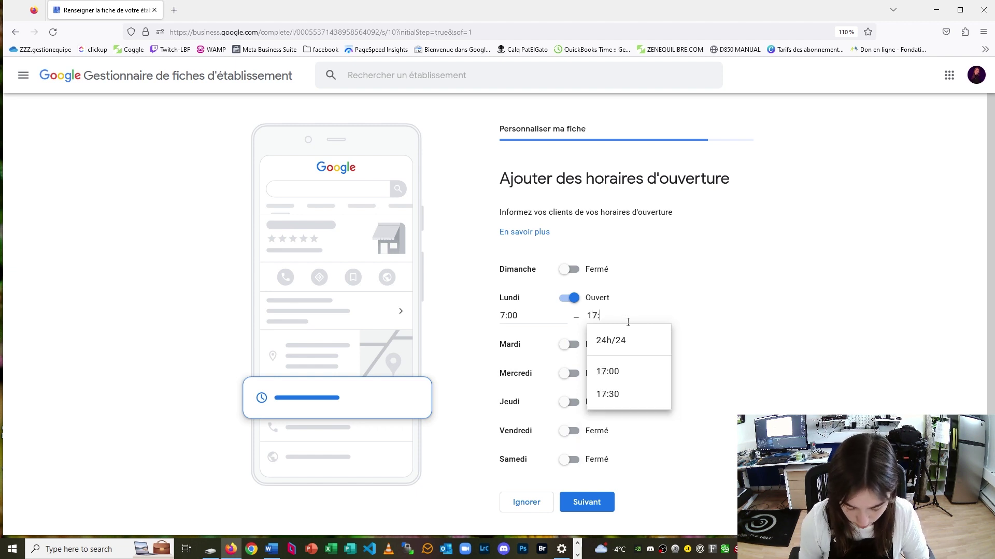
text(00)
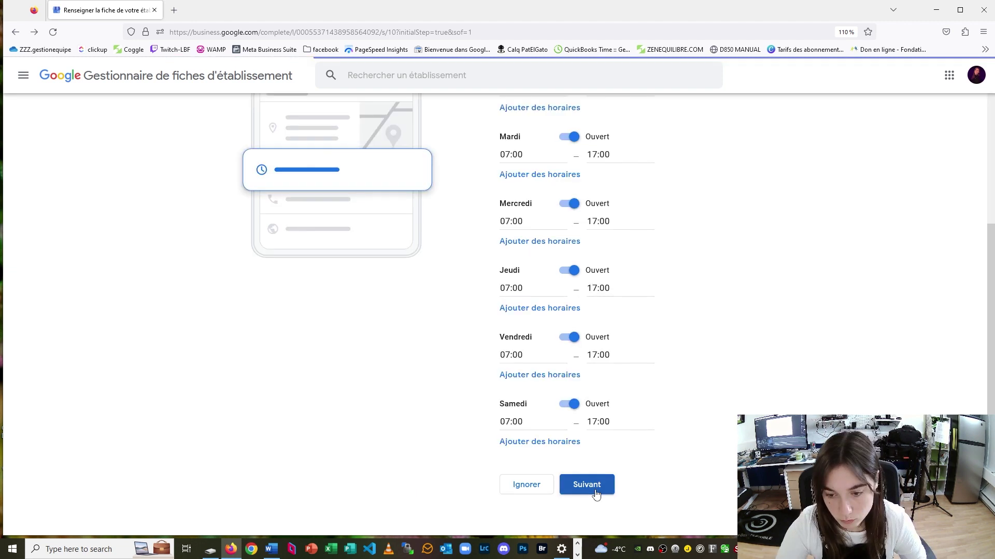
click(591, 486)
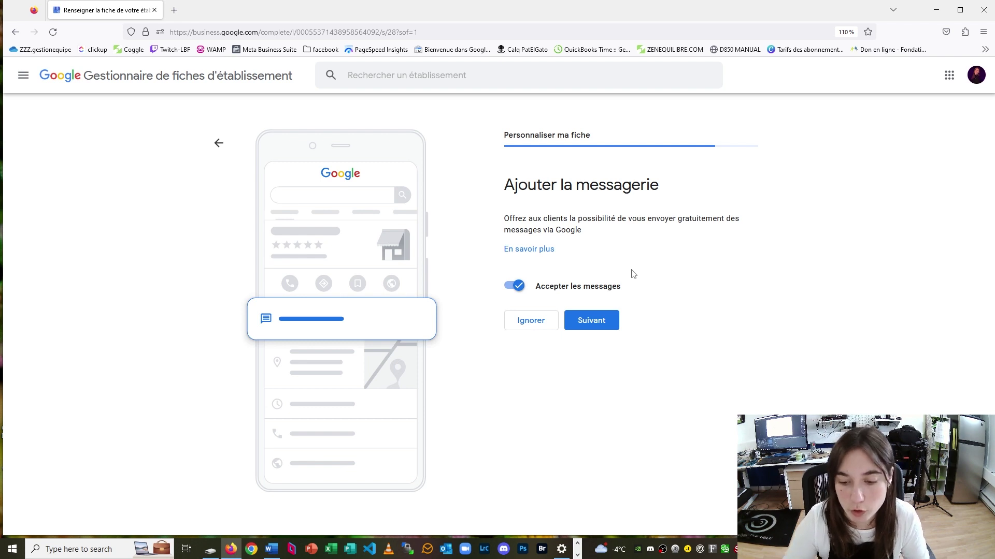
- Leave customer messaging switched on and move past the messaging step
click(591, 323)
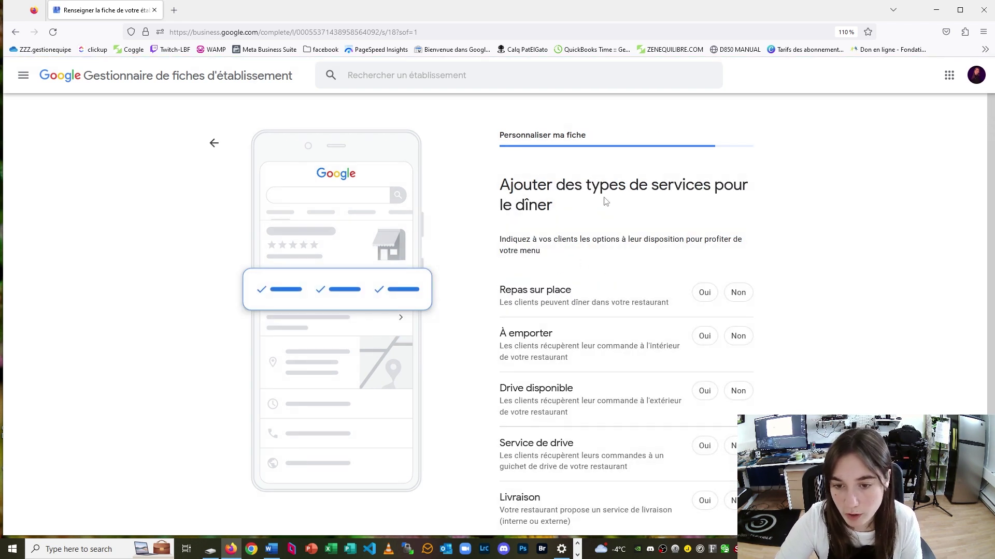
scroll(583, 253, down, 2)
scroll(582, 253, up, 2)
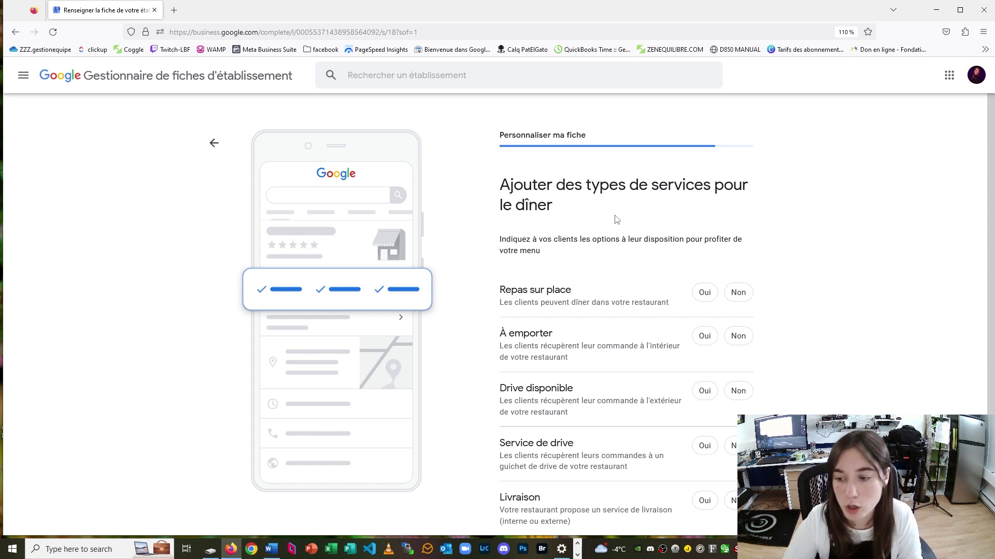
- Mark dine-in and takeout as offered and continue to the description step
scroll(617, 220, down, 3)
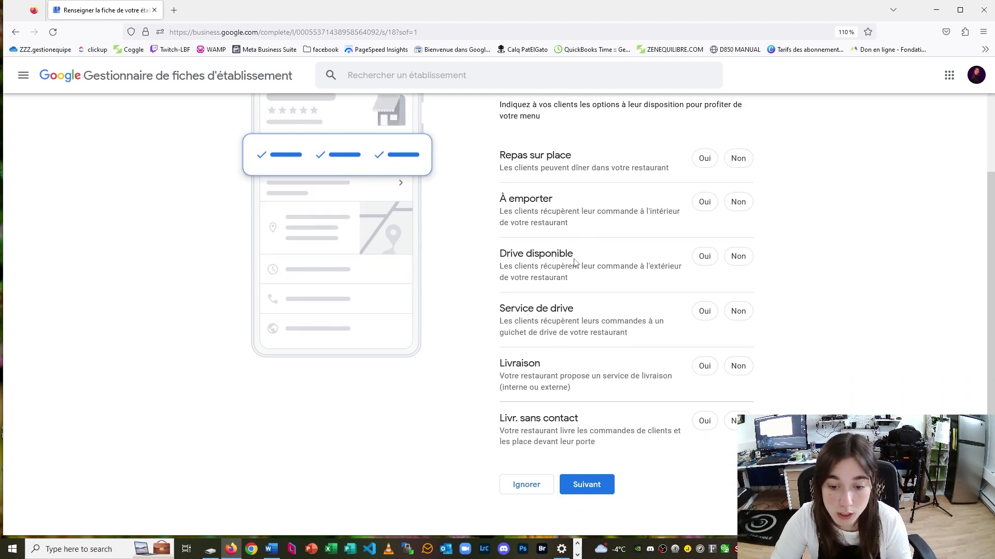
scroll(574, 263, up, 3)
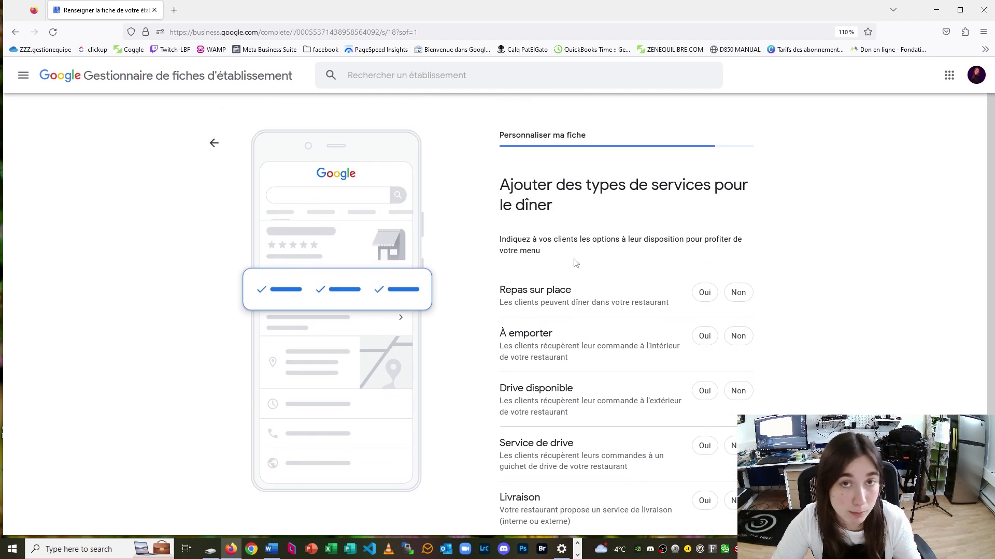
scroll(574, 263, down, 1)
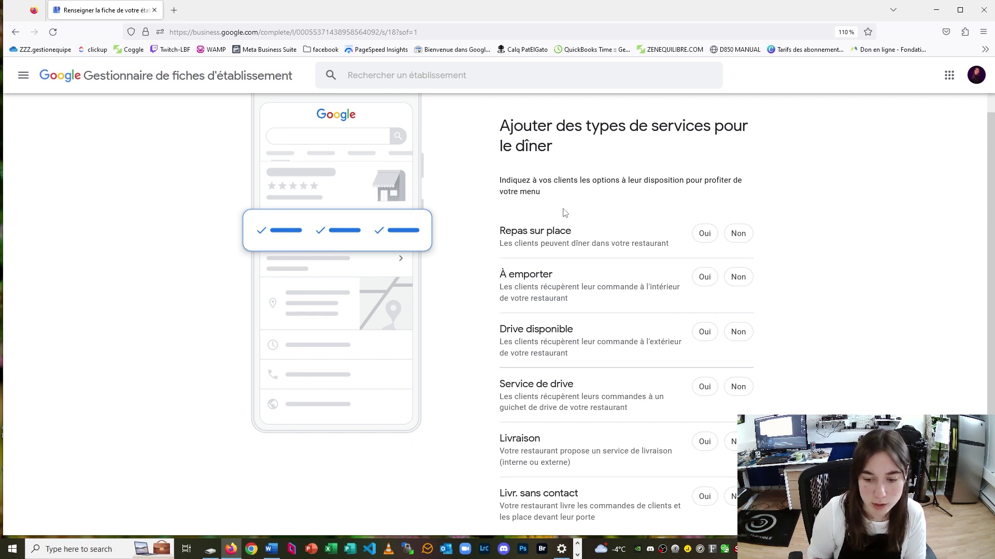
scroll(579, 271, down, 2)
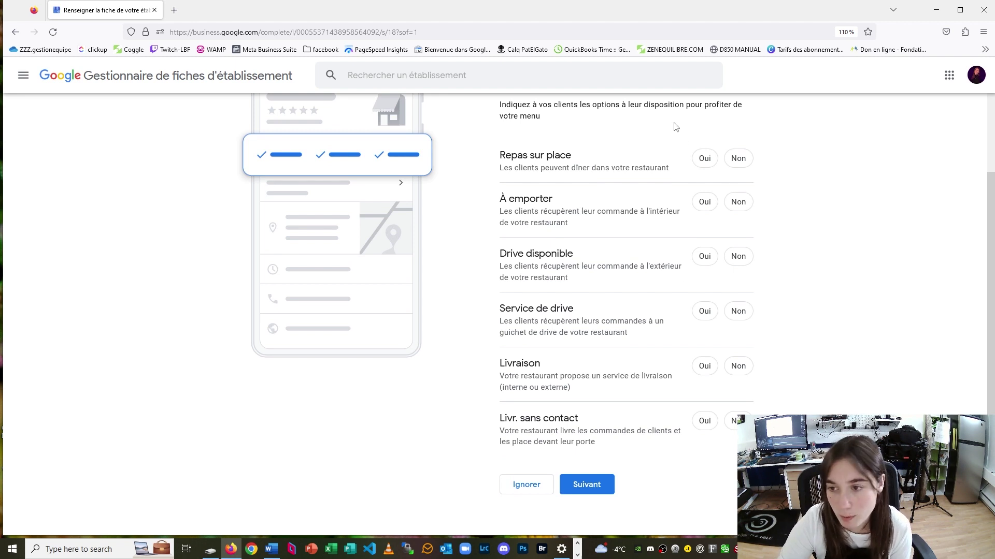
click(705, 161)
click(707, 206)
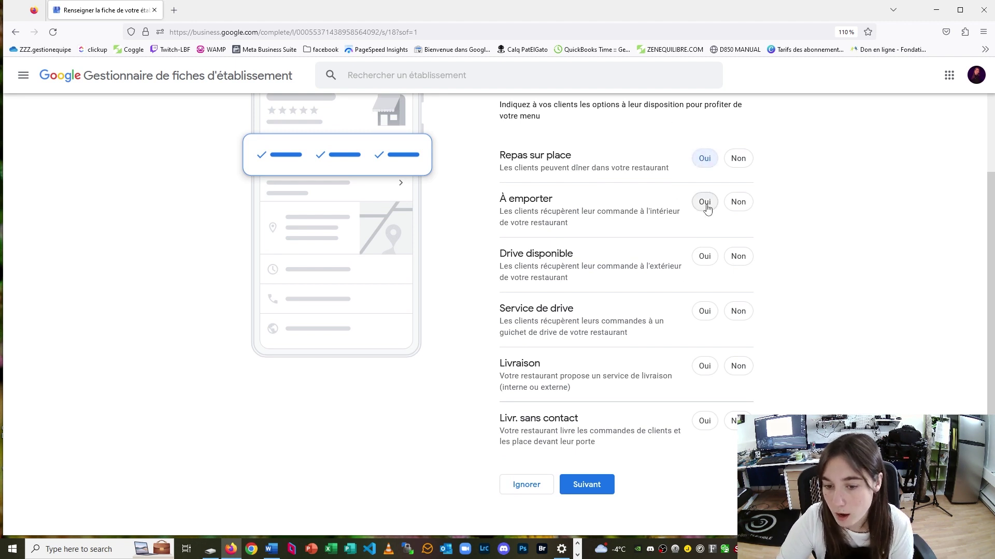
click(589, 482)
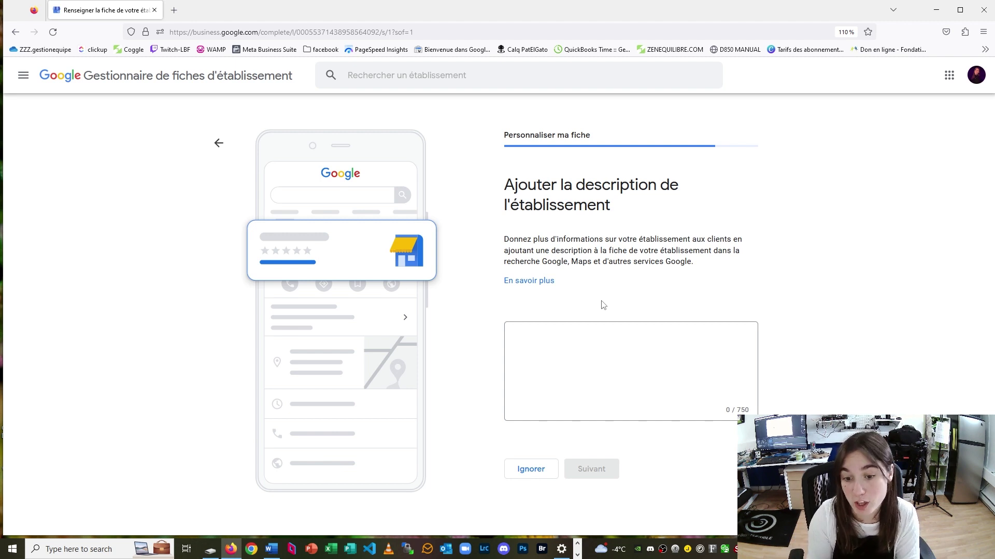
- Paste the 261-character description of Café Bellerive (cozy café, vegan and gluten-free products) and continue
click(572, 384)
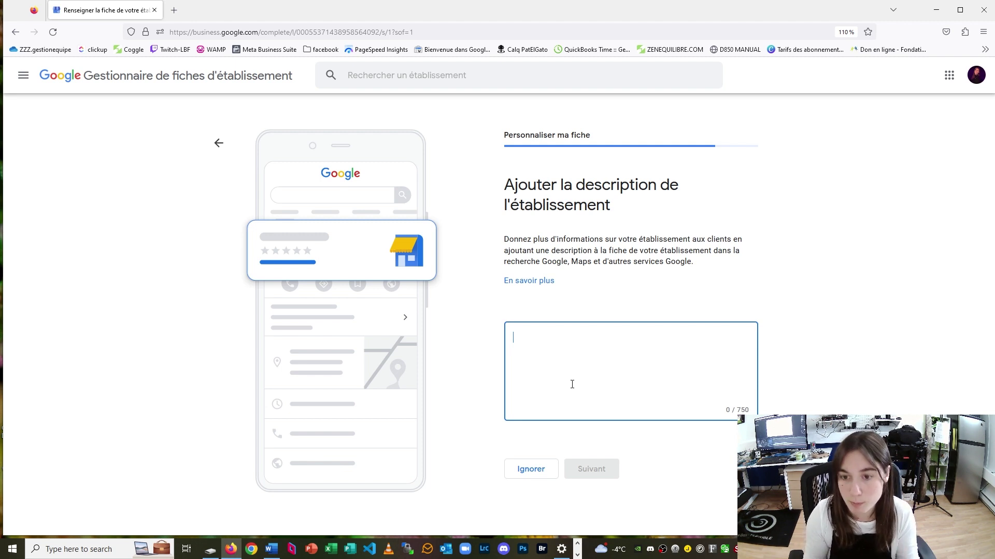
text(Le café Bellerive est un endroit chaleureux qui vous permet de venir prendre votre café en toute tranquillité. Notre café de torréfaction supérieur comblera vos papilles gustatives. De plus, nous offrons des produits véganes et sans gluten à déguster sur place.)
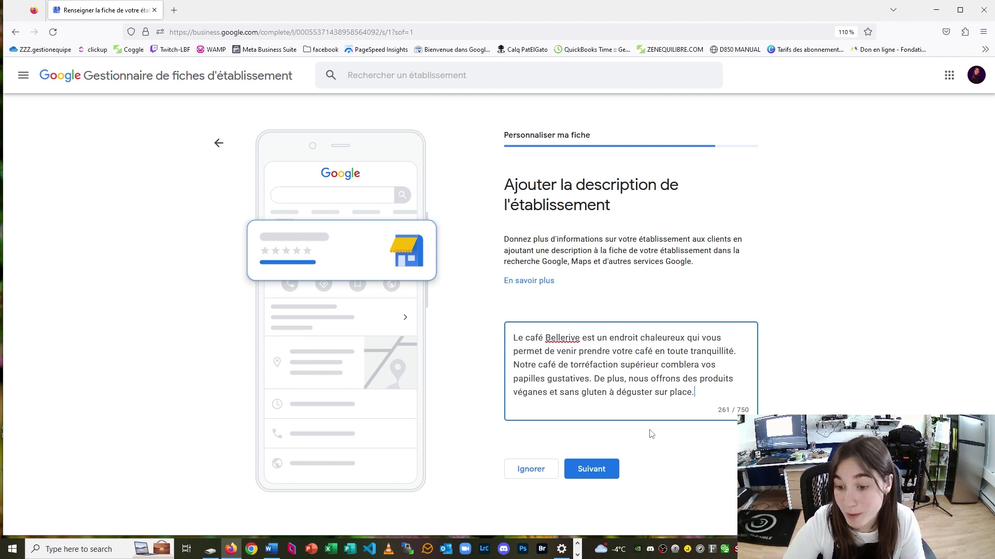
click(595, 469)
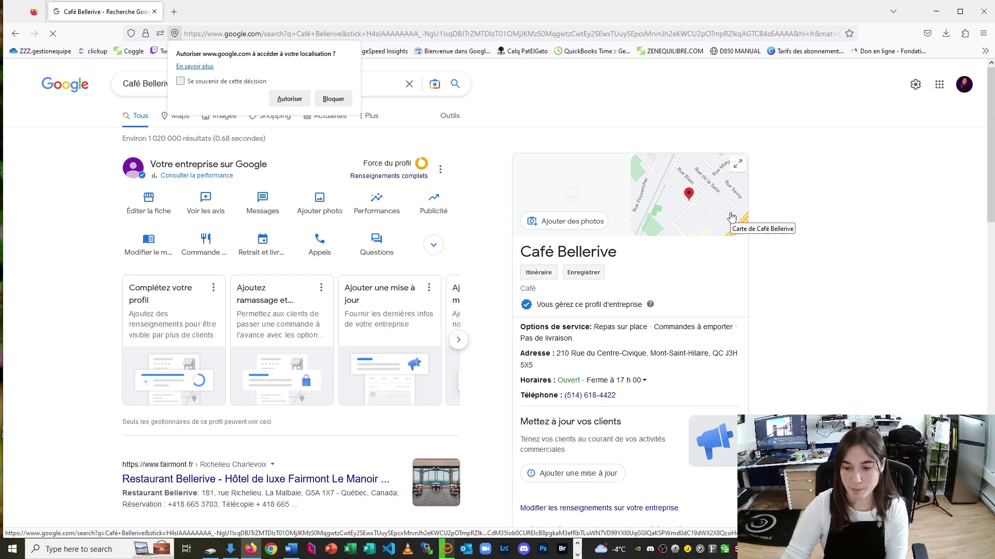
- Upload 'Noir et Blanc Café Boutique Logo(1).png' and set it as the profile logo
scroll(655, 424, down, 2)
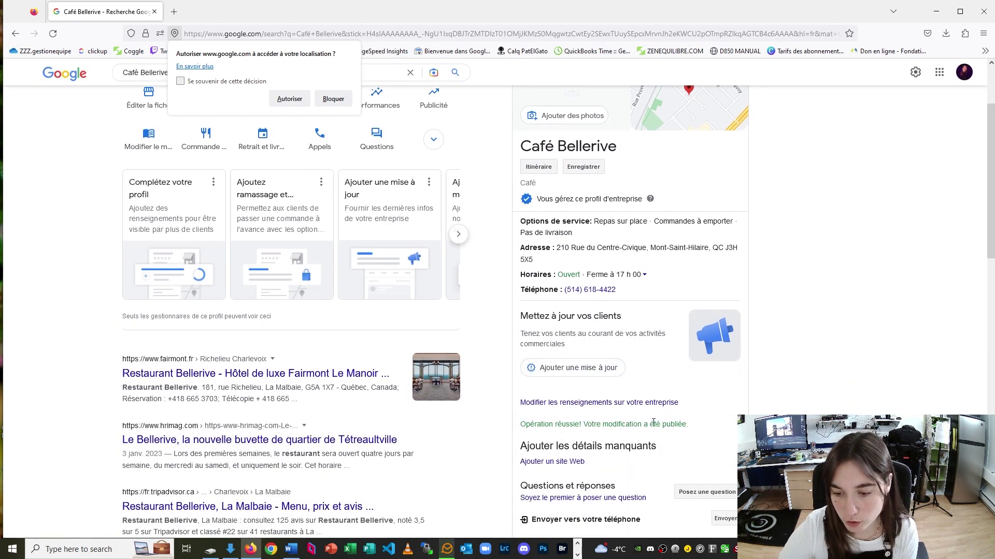
scroll(656, 425, up, 1)
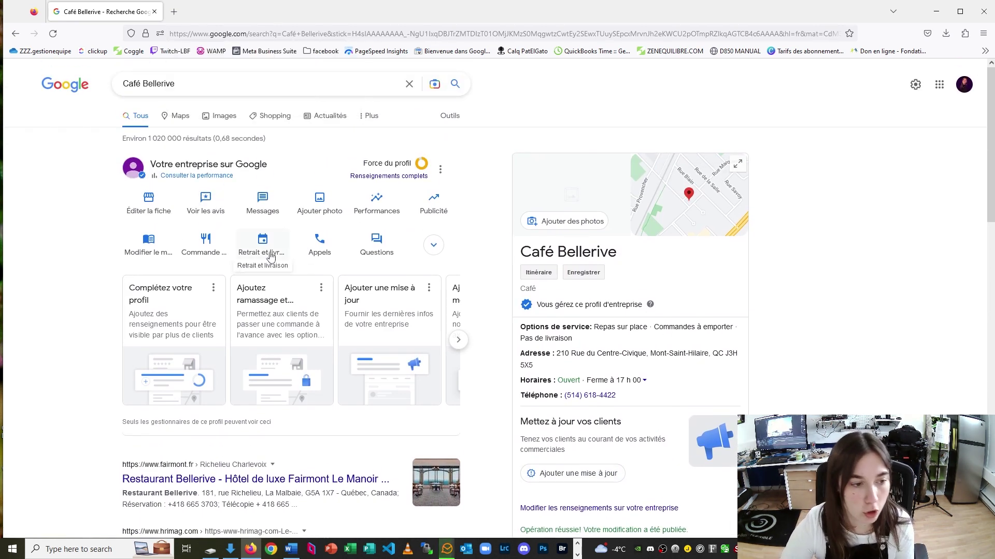
click(327, 210)
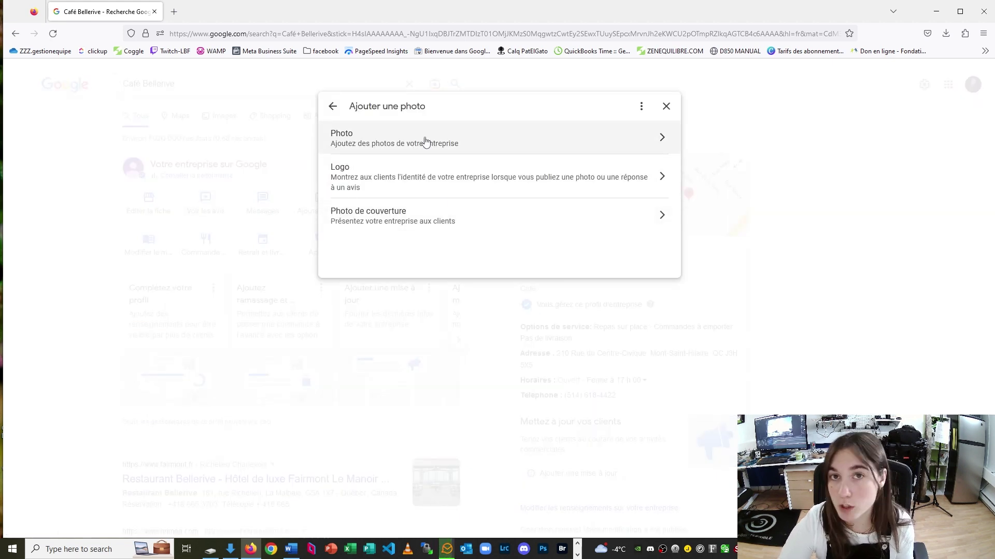
click(460, 169)
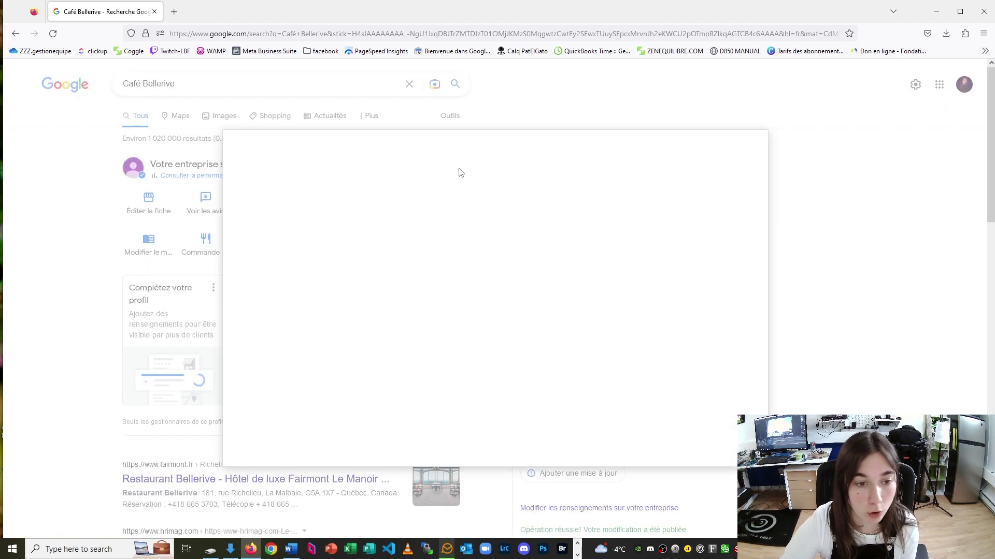
click(465, 328)
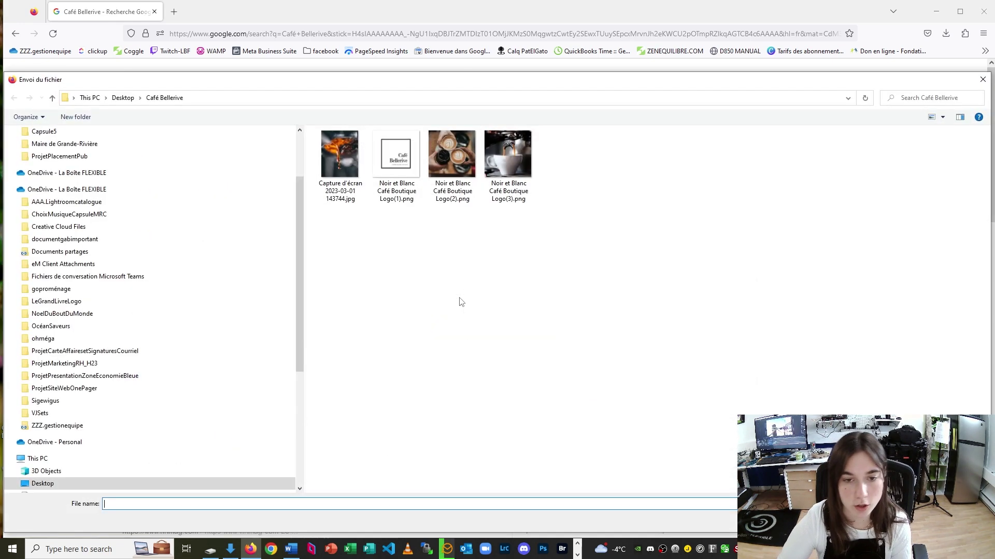
click(392, 150)
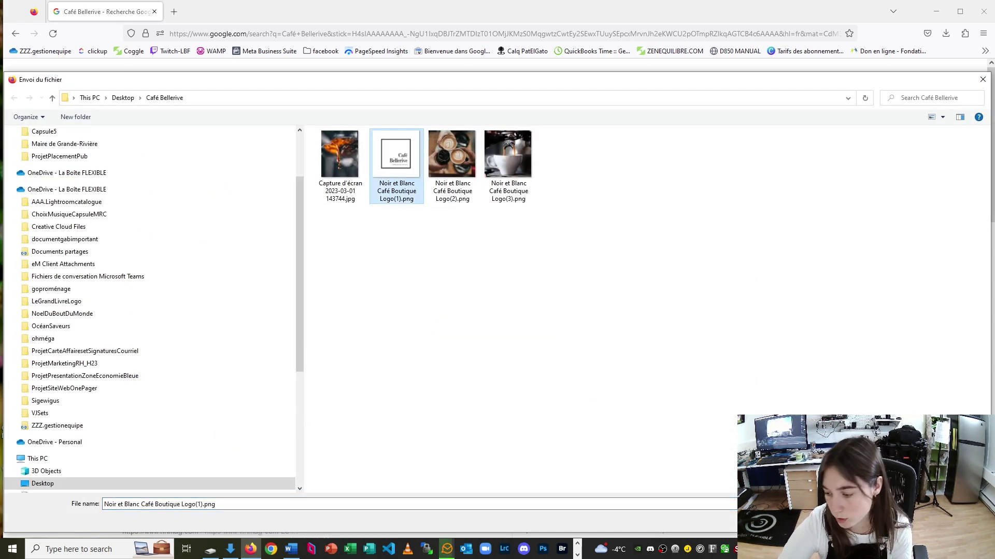
double_click(392, 150)
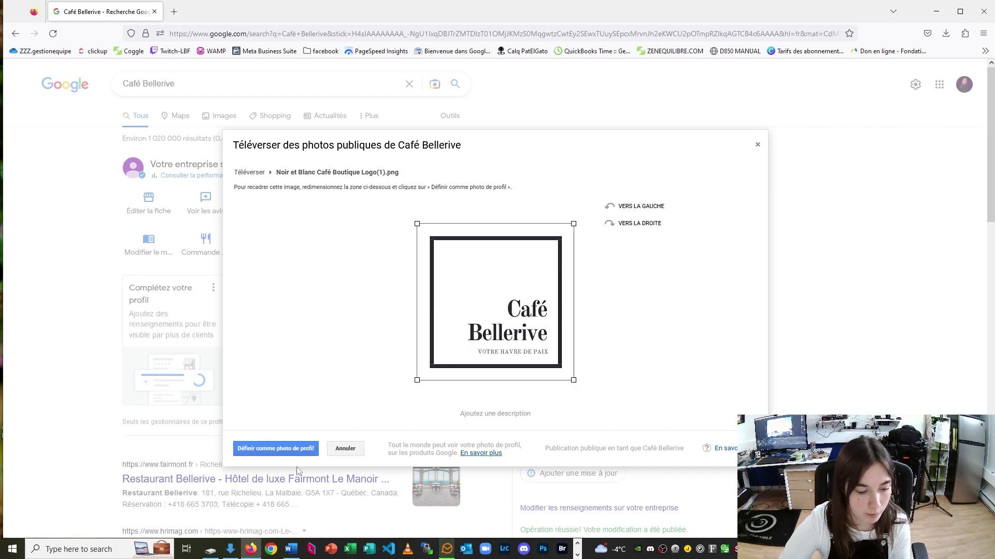
click(300, 454)
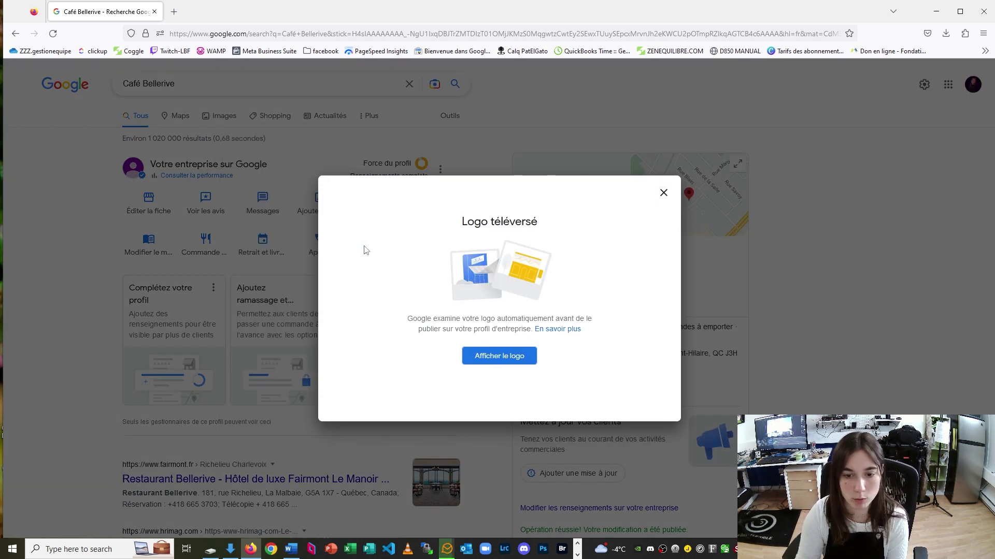
- View the newly uploaded logo, then return to the Google results page
click(506, 357)
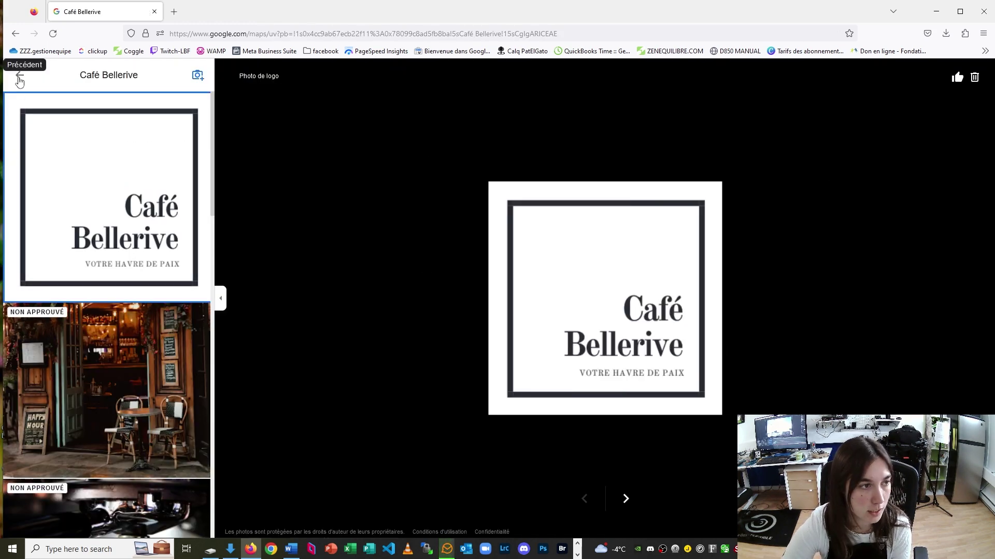
click(19, 77)
right_click(319, 202)
key(Escape)
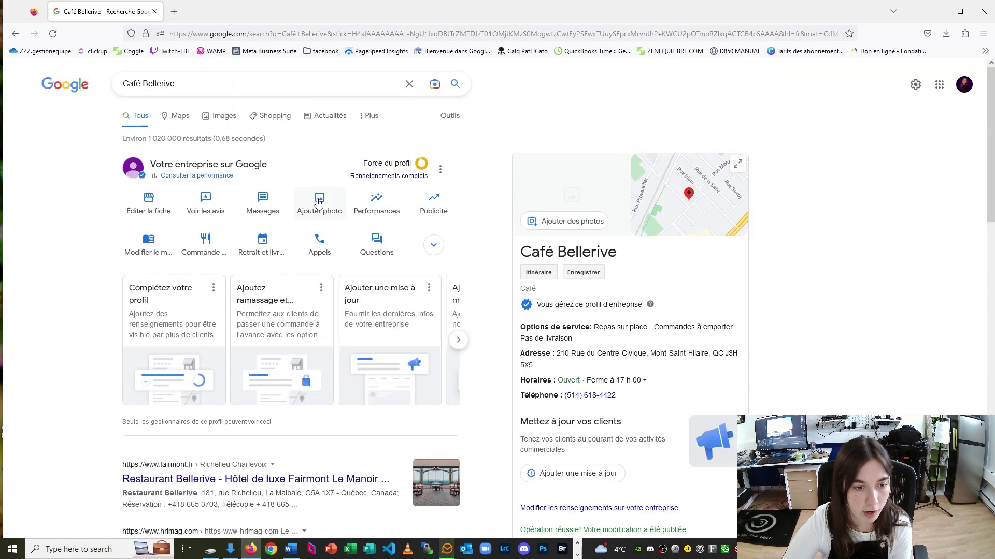
- Upload 'Capture d'écran 2023-03-01 143744.jpg' as a business photo, then return to the results
click(319, 202)
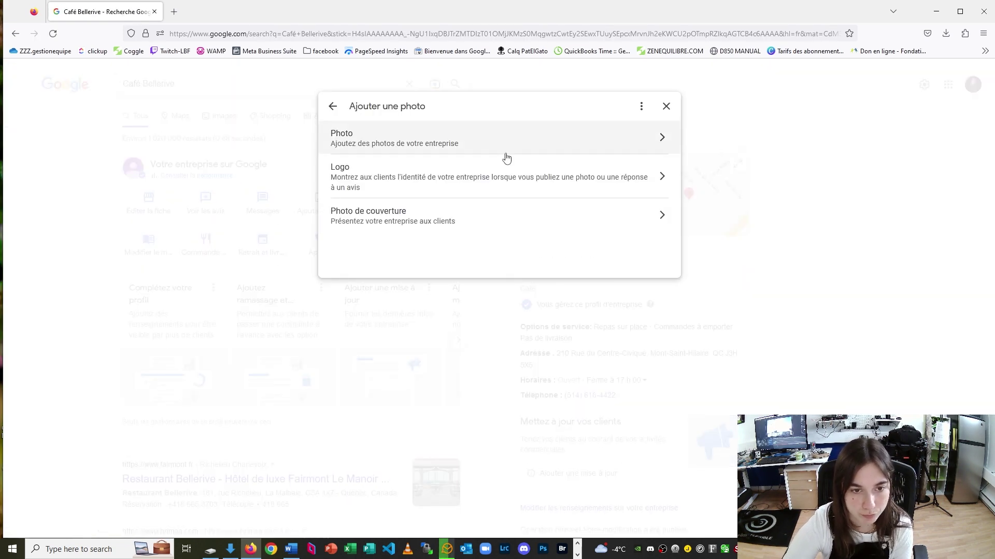
click(515, 147)
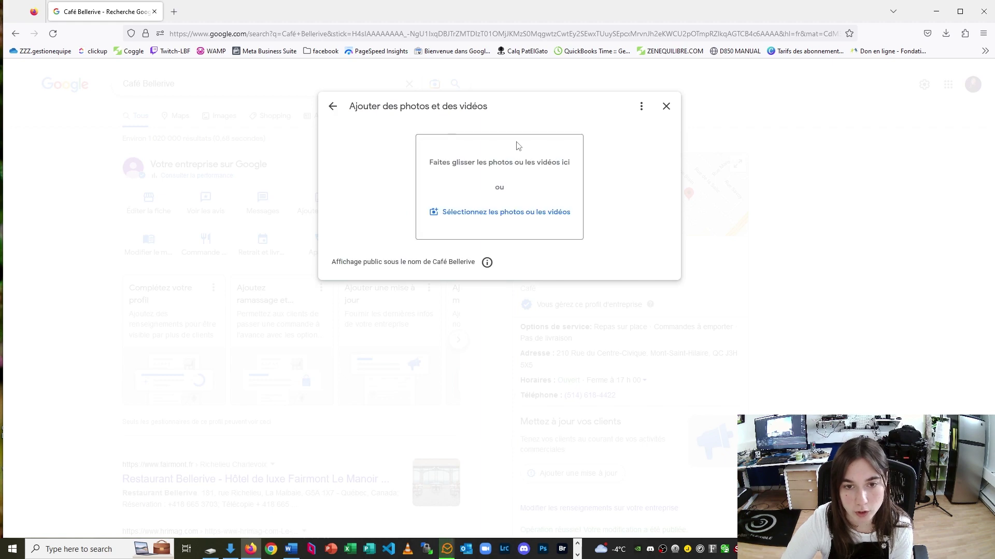
click(523, 217)
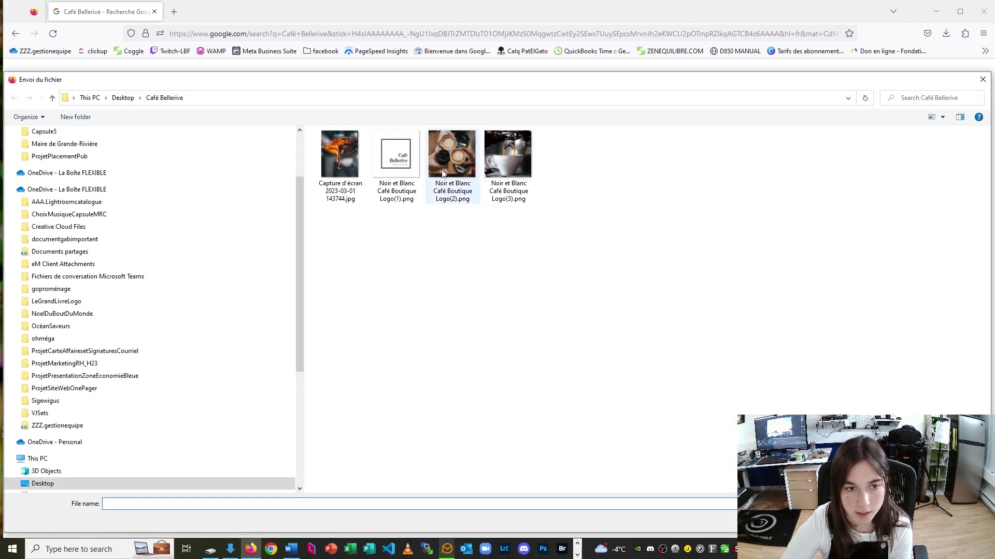
click(347, 154)
key(Return)
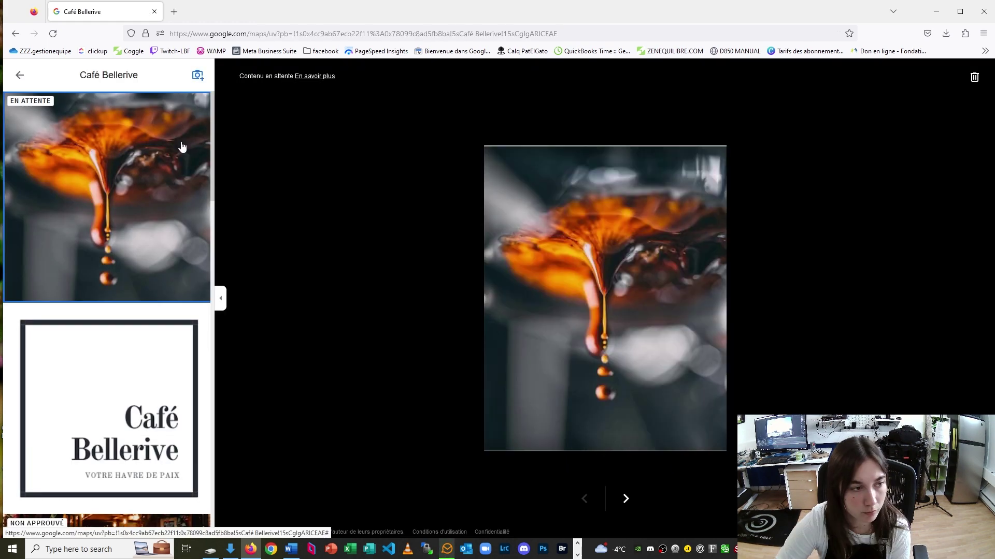
click(20, 75)
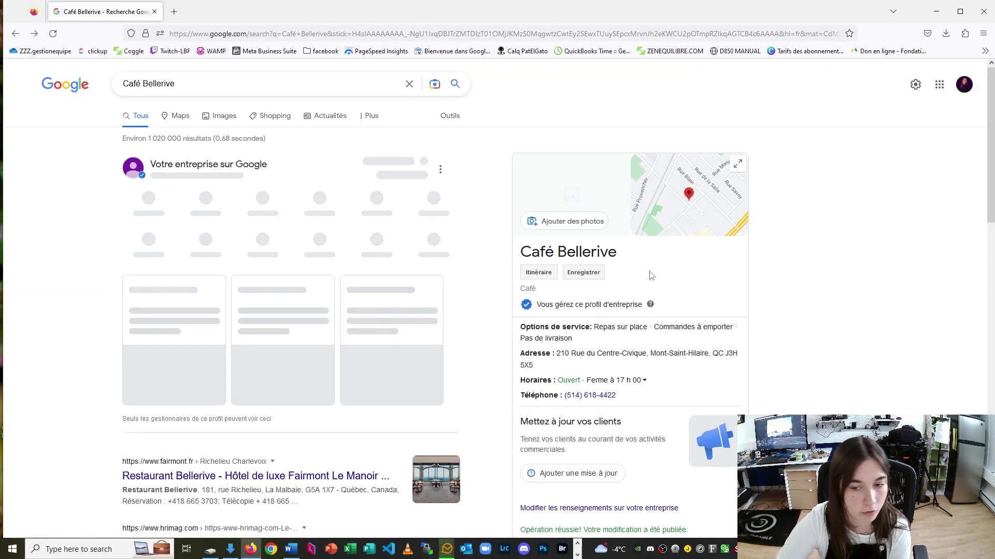
- Expand the profile action grid and open the Renseignements complets completion steps under Force du profil
click(434, 252)
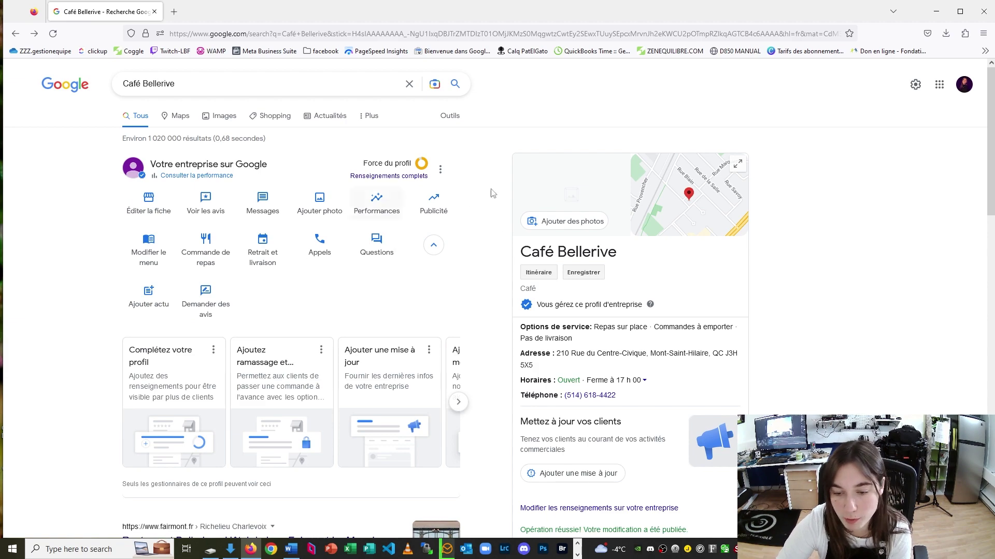
scroll(651, 300, down, 10)
scroll(677, 364, up, 10)
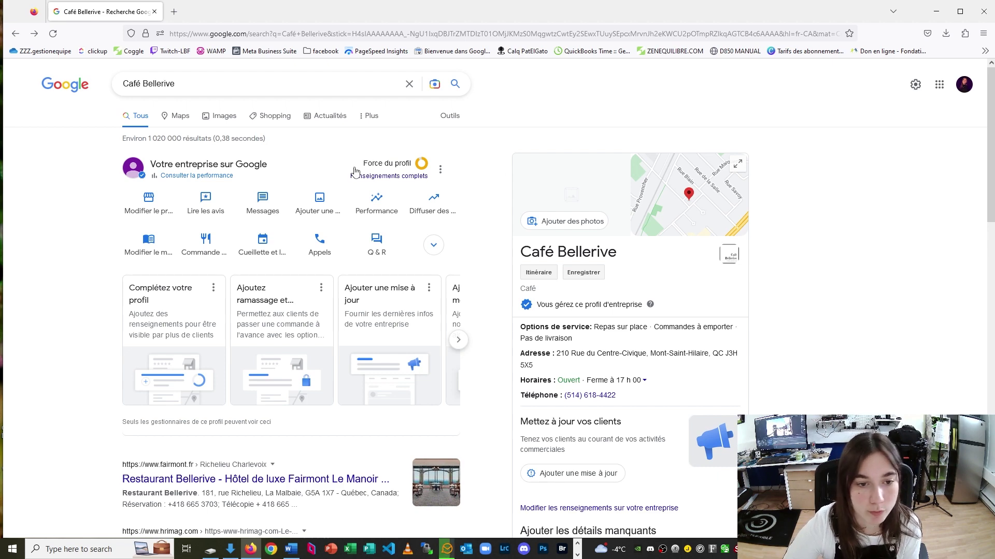
click(388, 176)
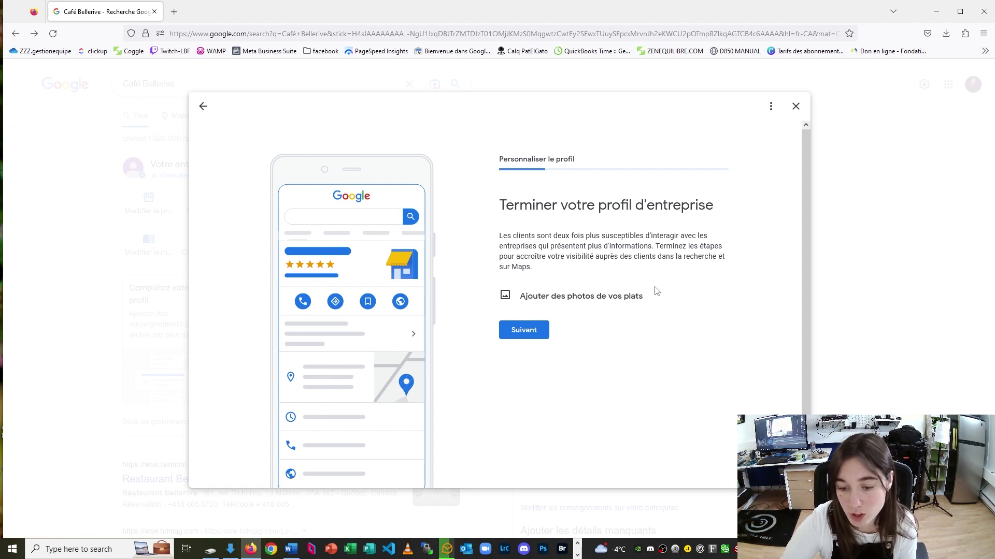
- Upload the soup image as a dish photo, open Café Bellerive's reviews, and open a new tab
click(521, 334)
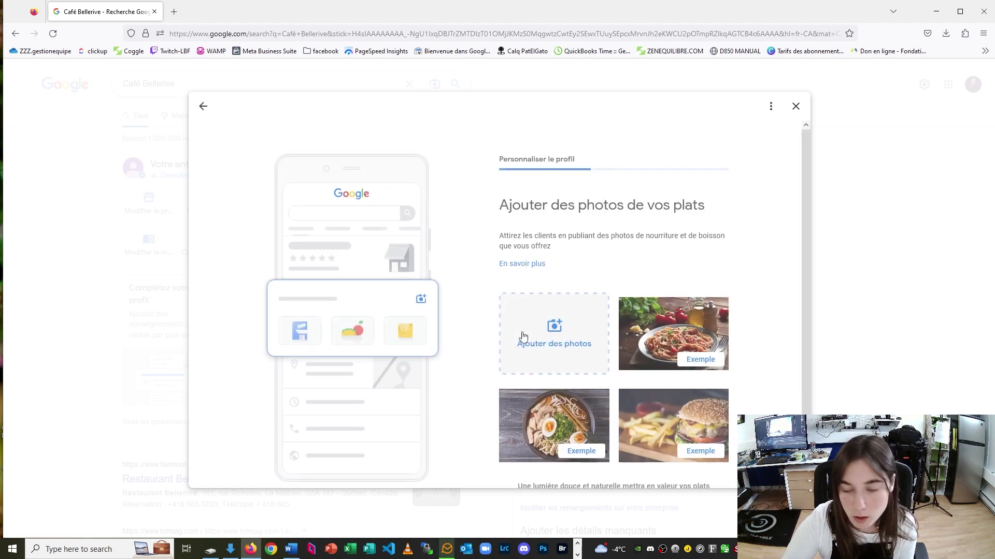
click(577, 333)
click(421, 175)
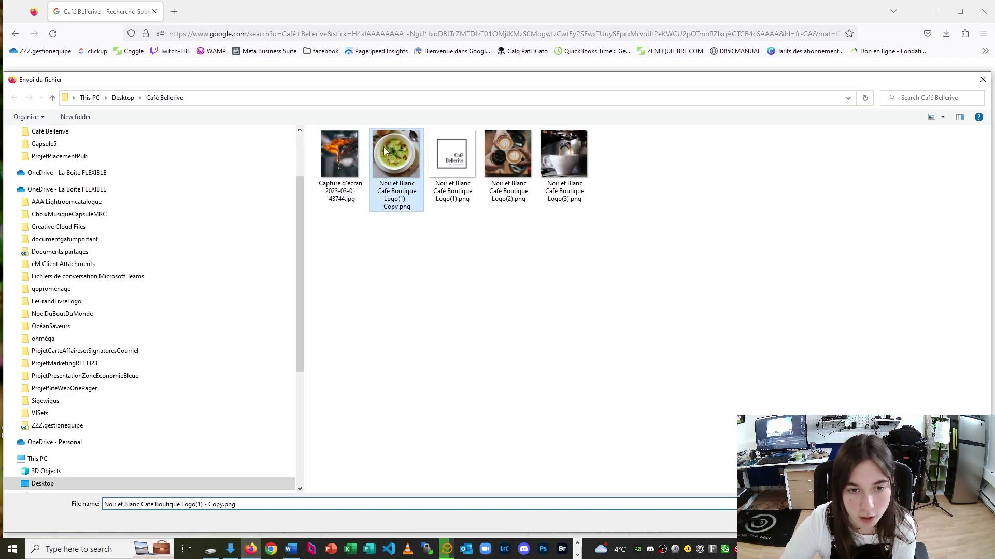
double_click(421, 175)
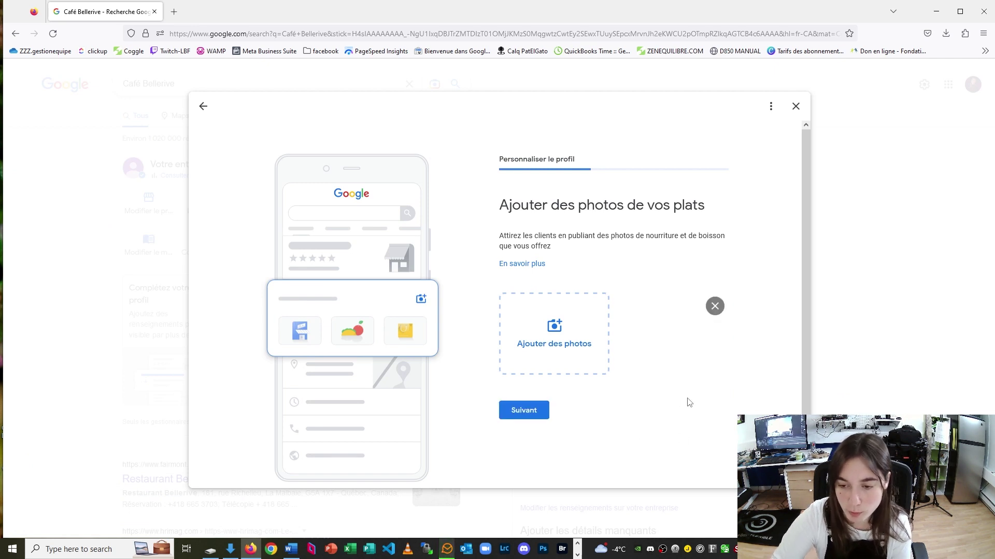
click(539, 411)
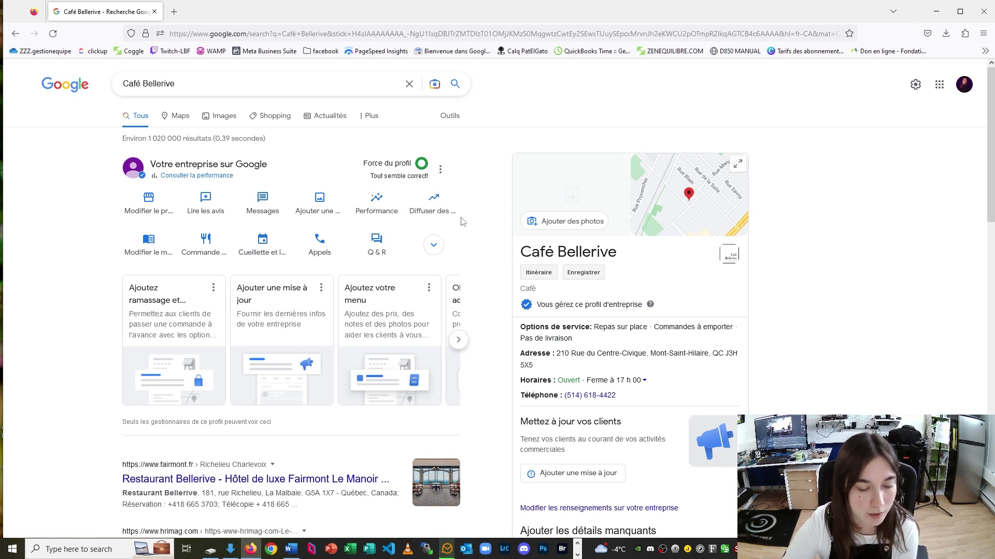
click(205, 198)
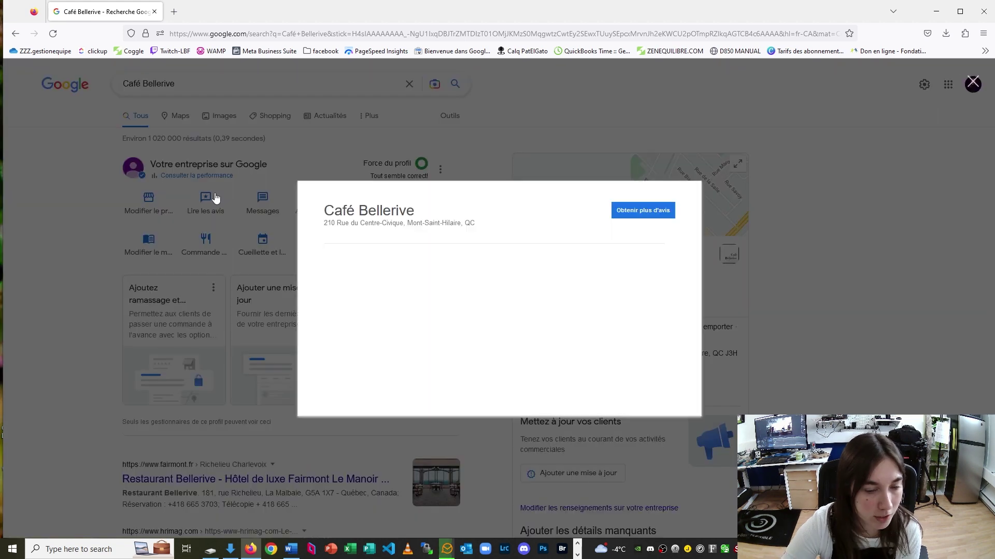
click(174, 12)
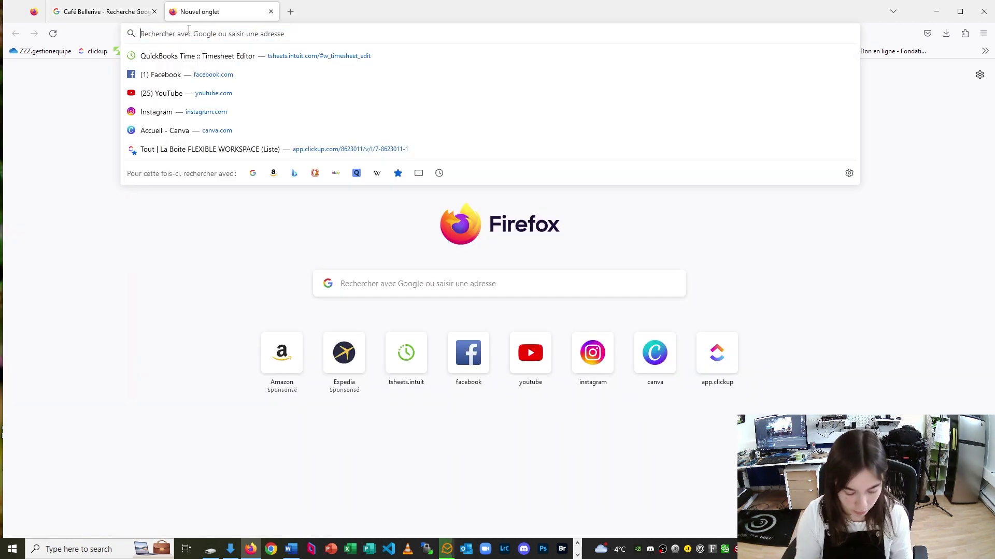
- Load google.com in the new tab and search for 'la boite flexible'
text(google.com/)
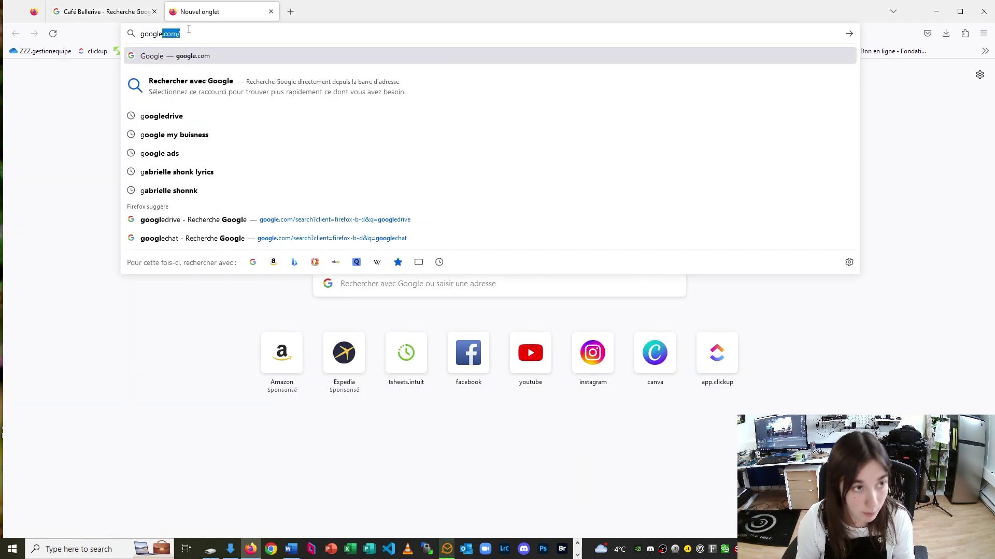
key(Return)
text(la boite)
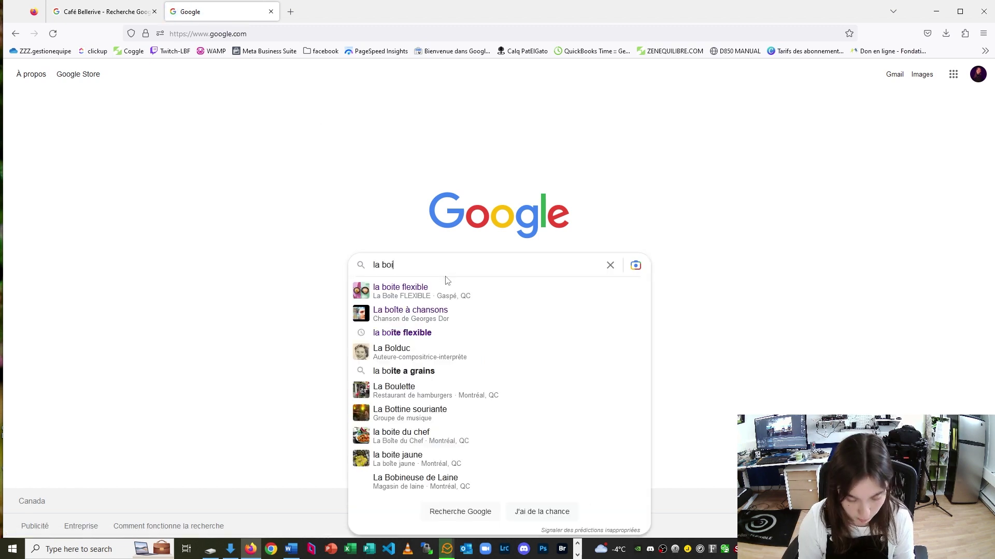
click(448, 290)
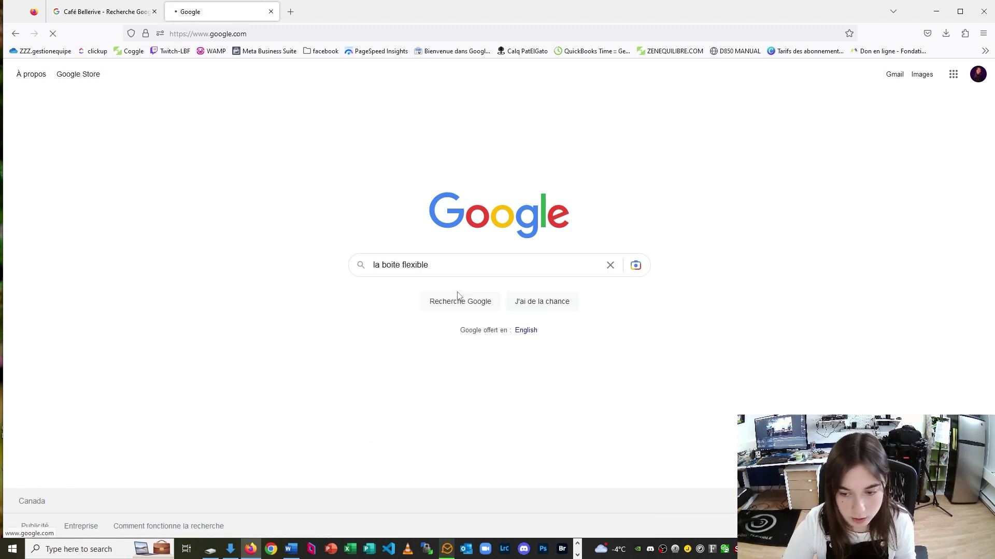
- Read through La Boîte FLEXIBLE's five Google reviews, then close them and the tab
scroll(555, 266, down, 5)
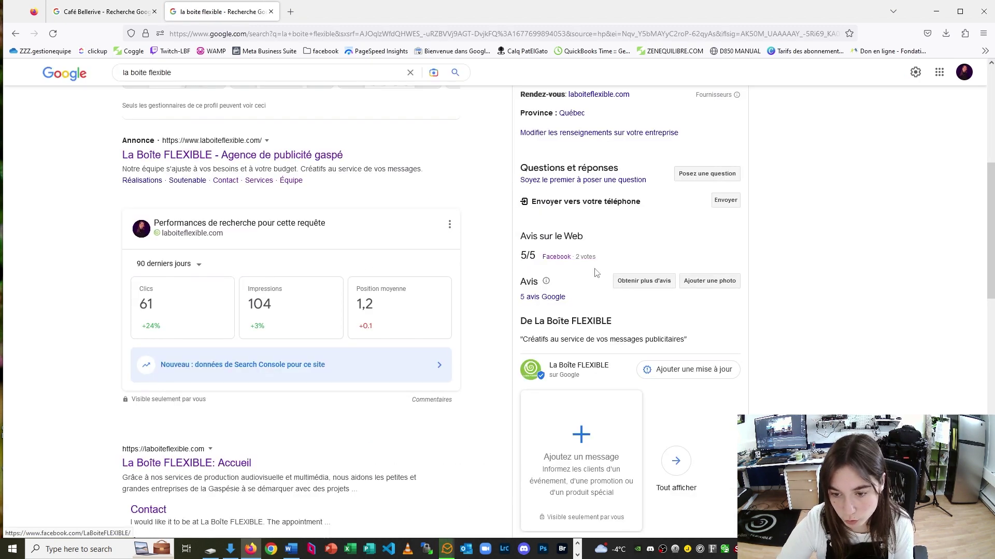
click(544, 303)
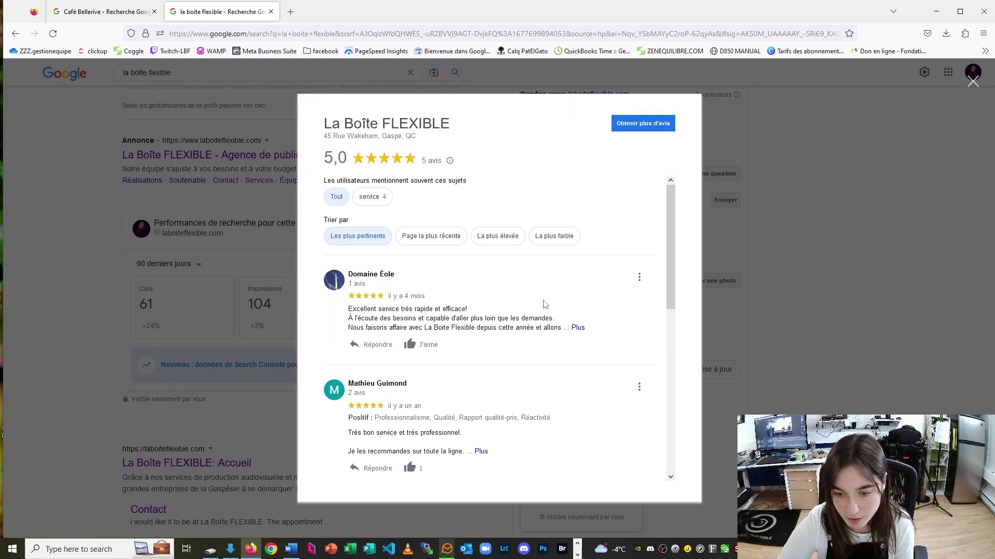
scroll(437, 276, down, 1)
scroll(438, 276, down, 3)
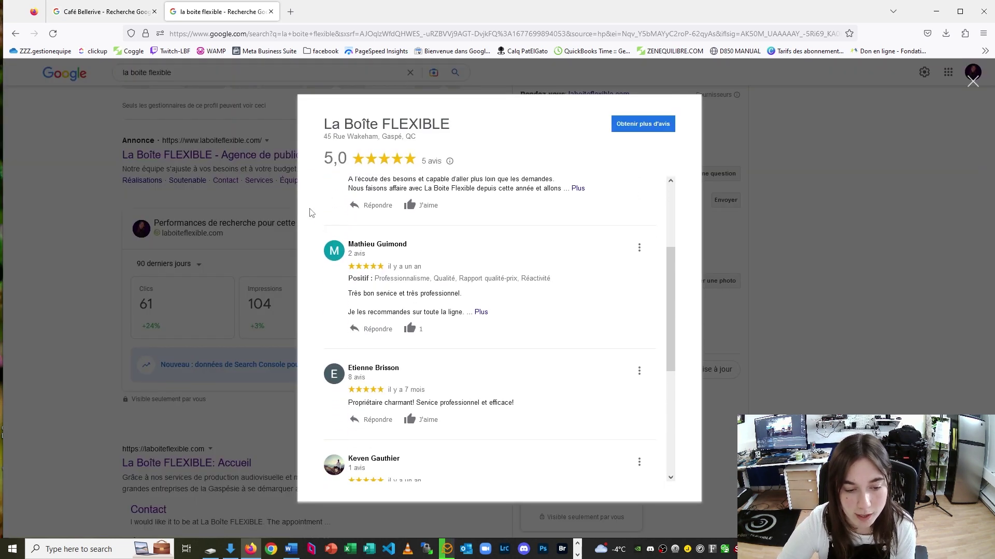
scroll(430, 308, down, 3)
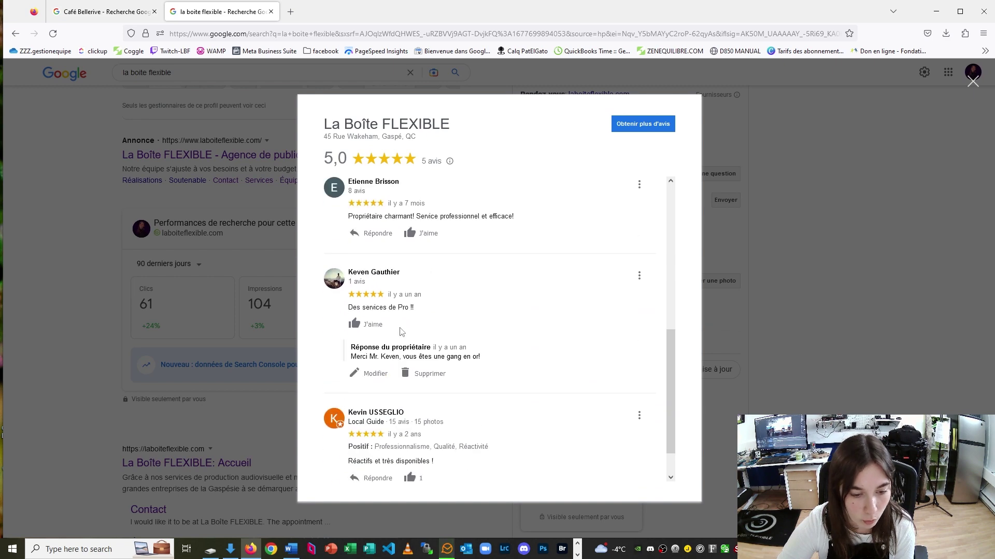
scroll(362, 336, down, 1)
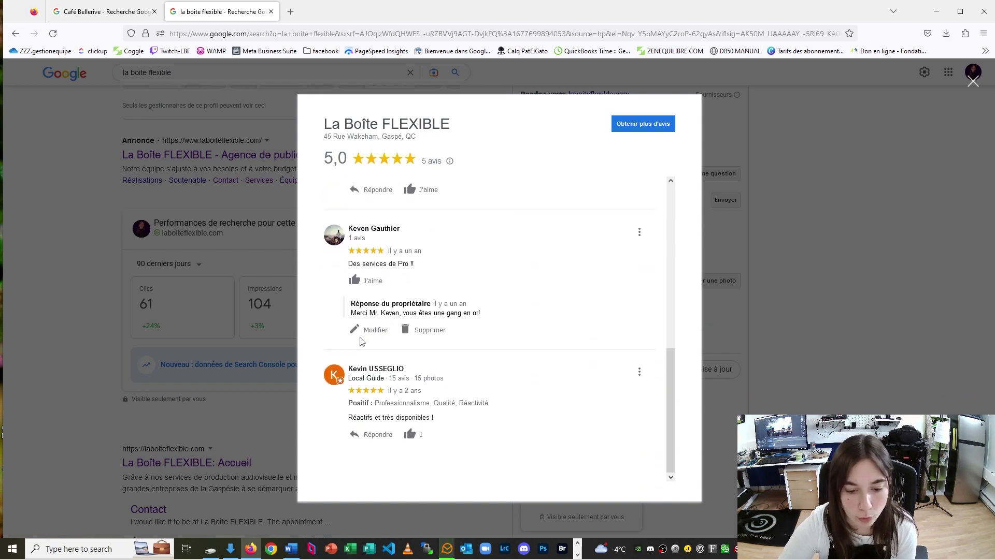
click(771, 128)
click(270, 12)
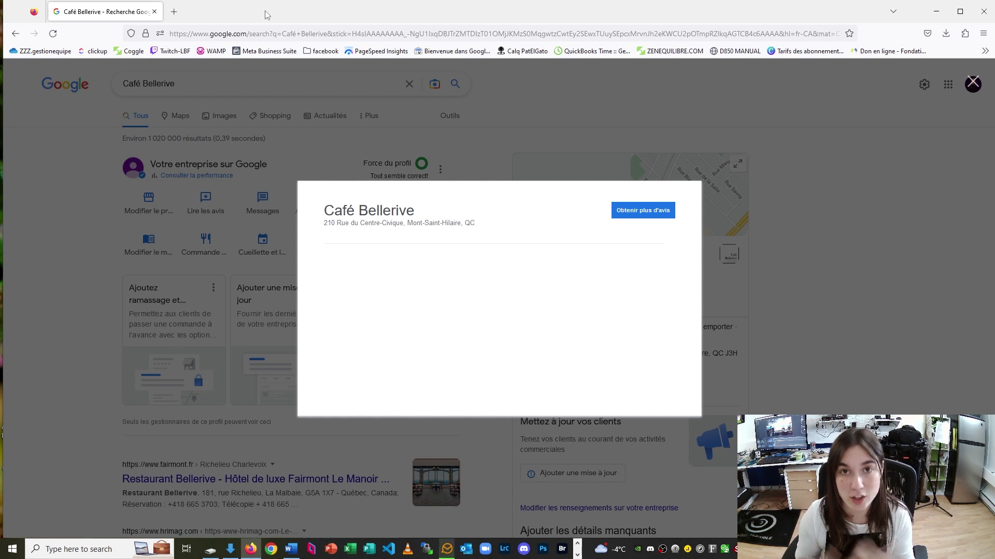
- Close Café Bellerive's reviews window and expand the chevron showing all owner management actions
click(782, 159)
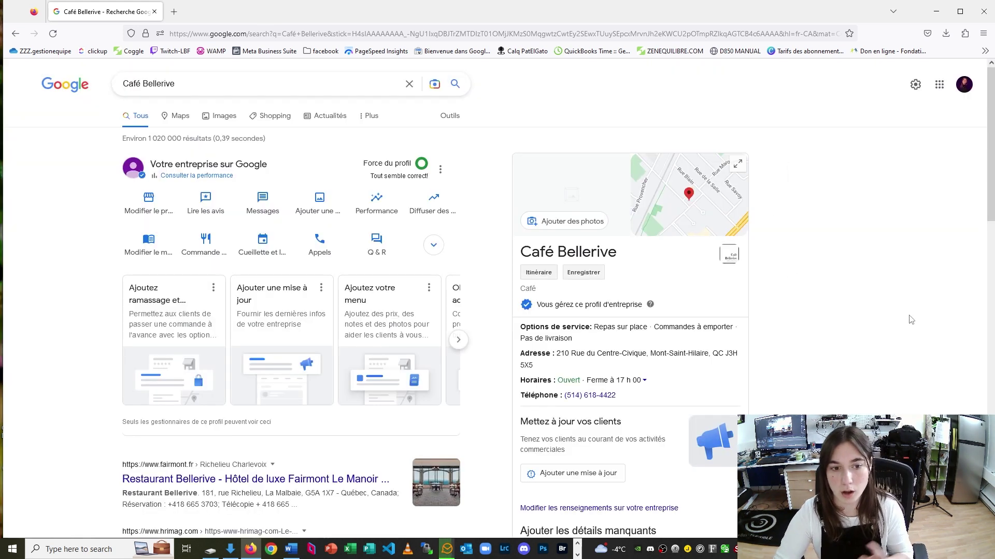
scroll(808, 320, down, 2)
scroll(767, 320, down, 1)
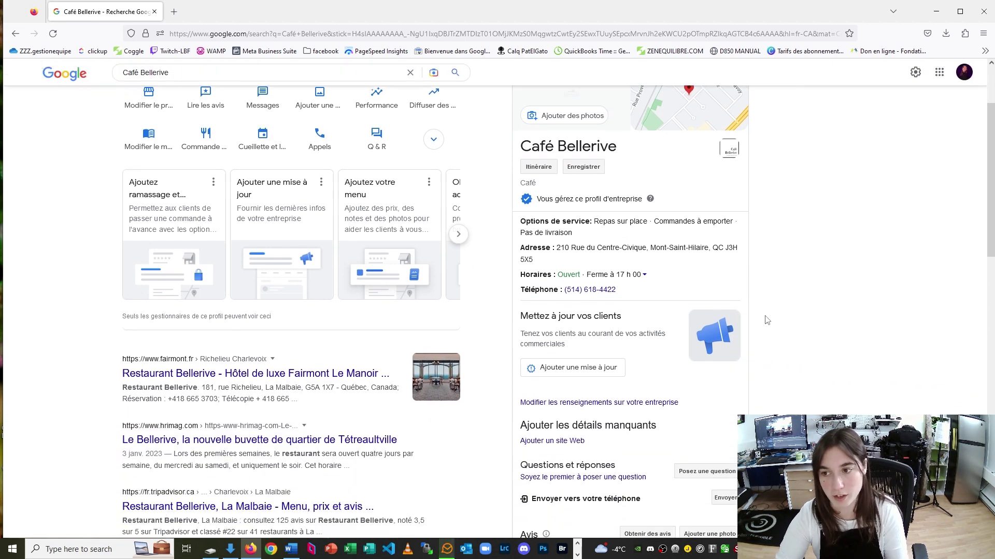
scroll(767, 320, up, 2)
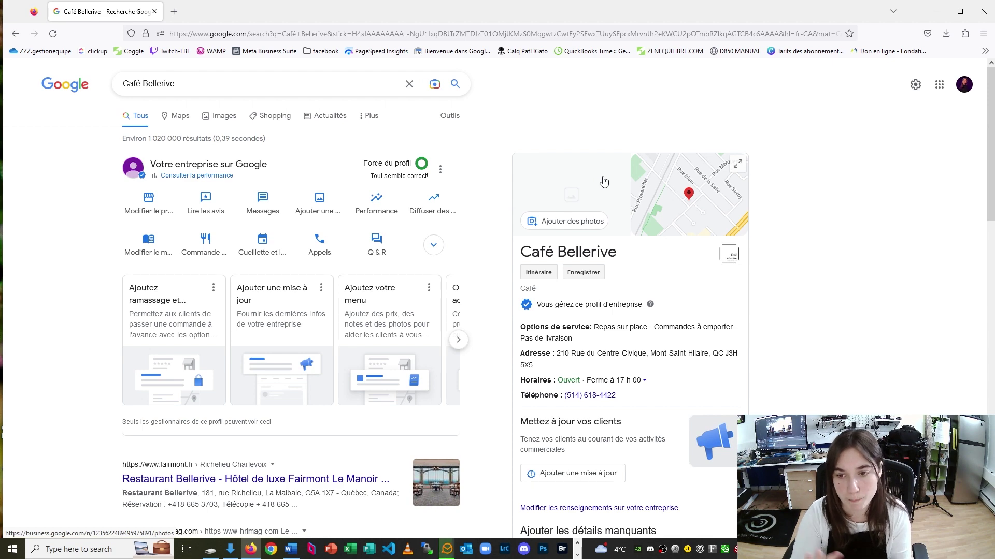
click(437, 249)
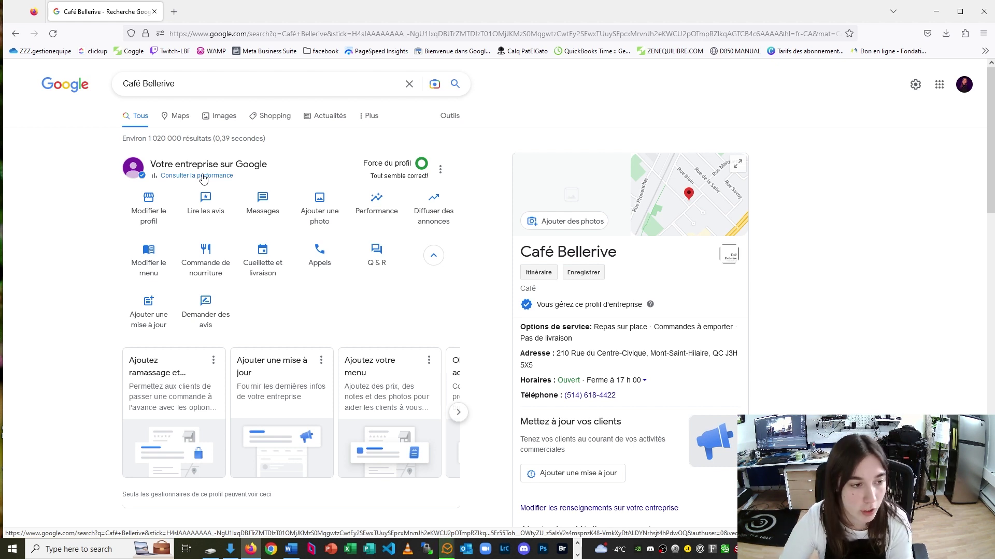
click(202, 176)
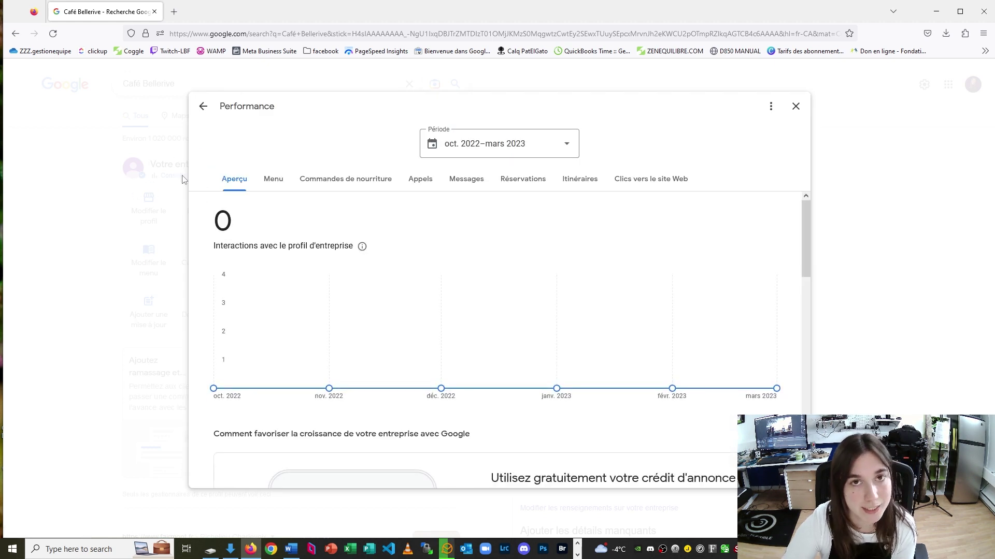
scroll(314, 329, down, 3)
scroll(539, 228, up, 2)
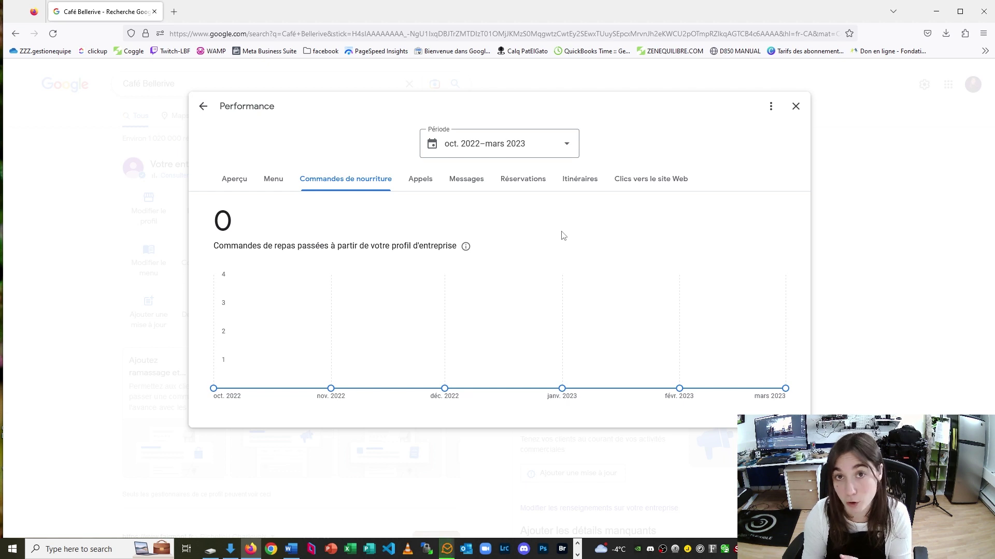
click(796, 107)
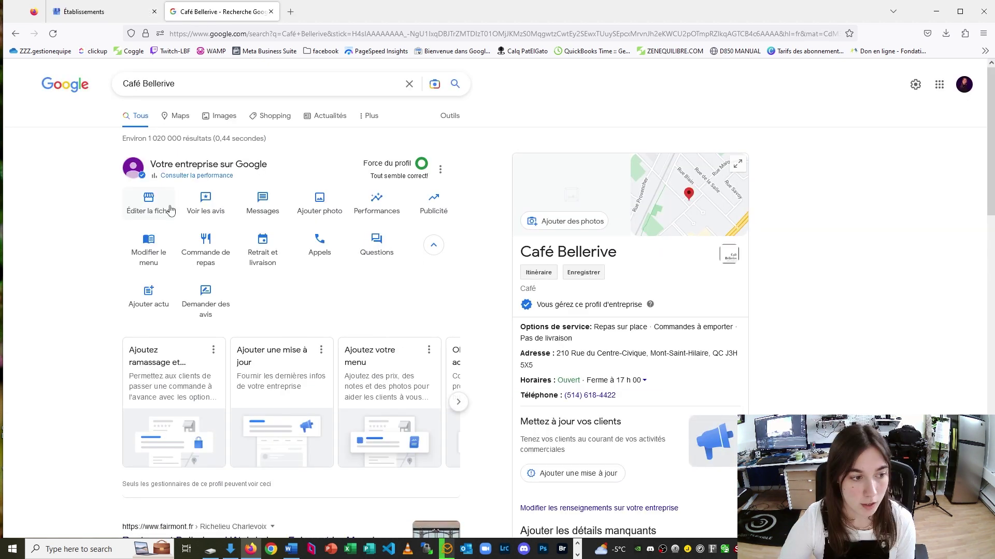
scroll(135, 172, down, 1)
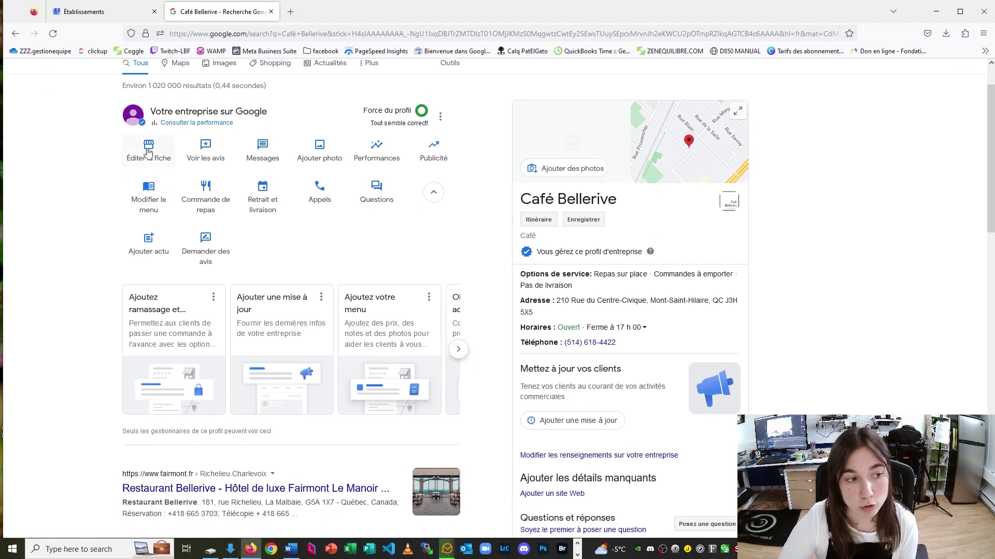
click(147, 152)
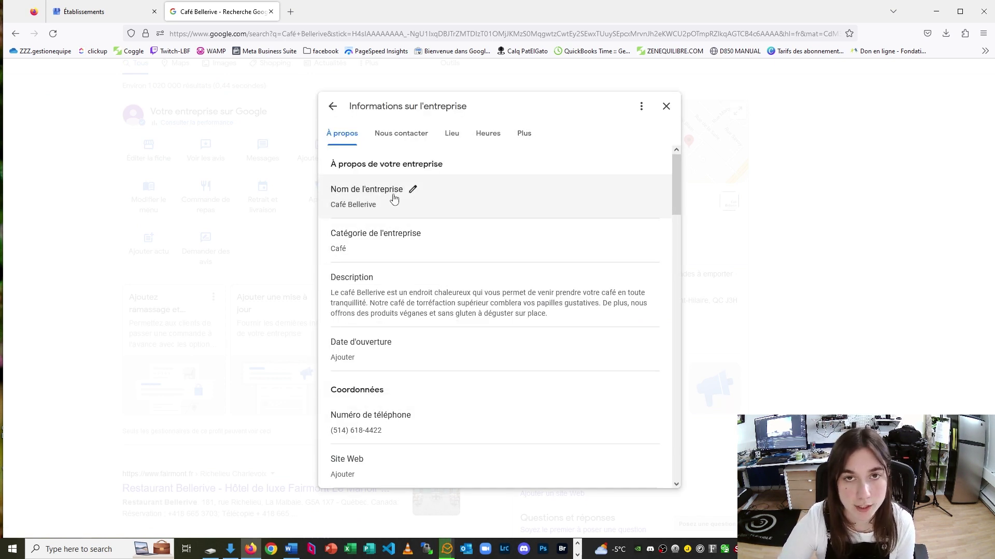
scroll(384, 233, down, 5)
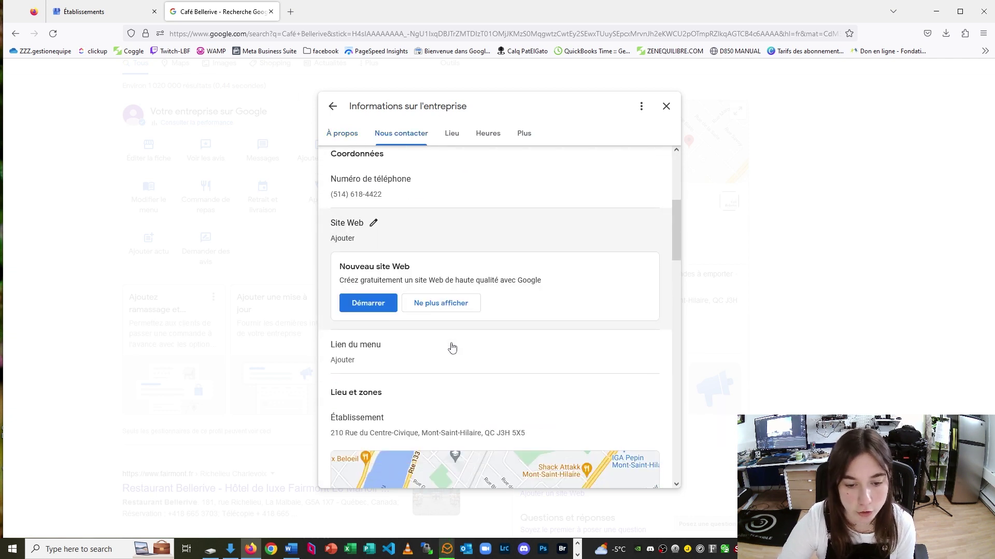
scroll(452, 347, down, 1)
scroll(466, 363, down, 1)
scroll(476, 373, up, 1)
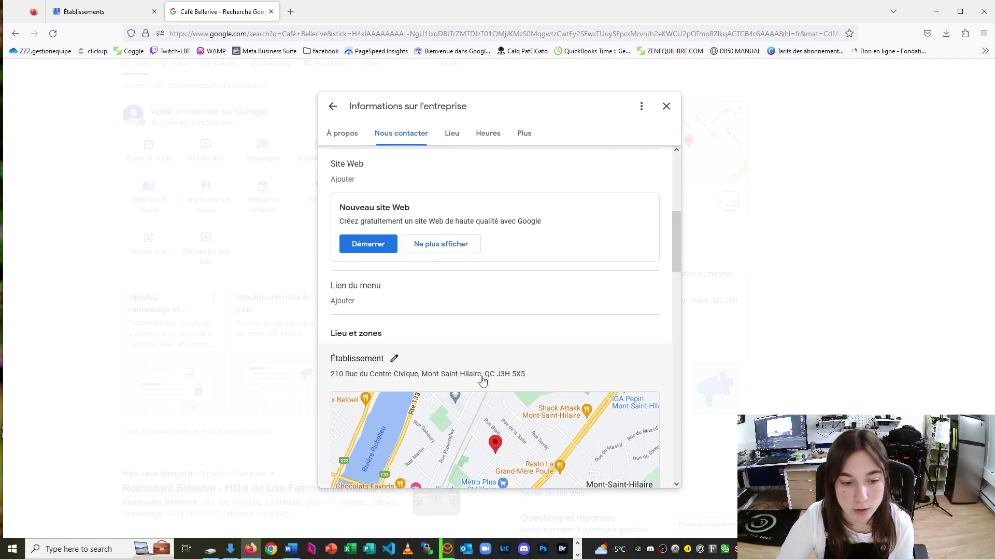
scroll(482, 381, down, 1)
scroll(456, 352, up, 4)
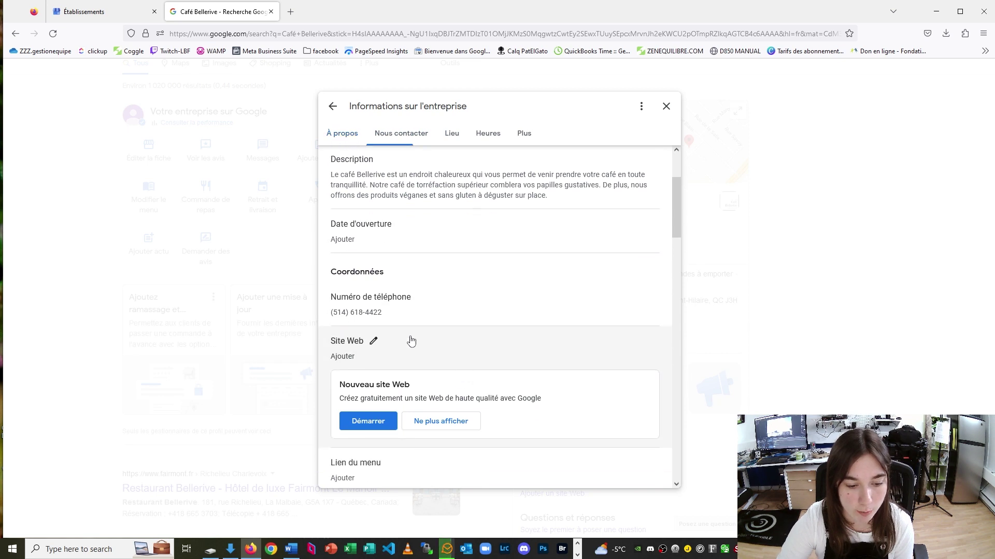
scroll(398, 348, down, 2)
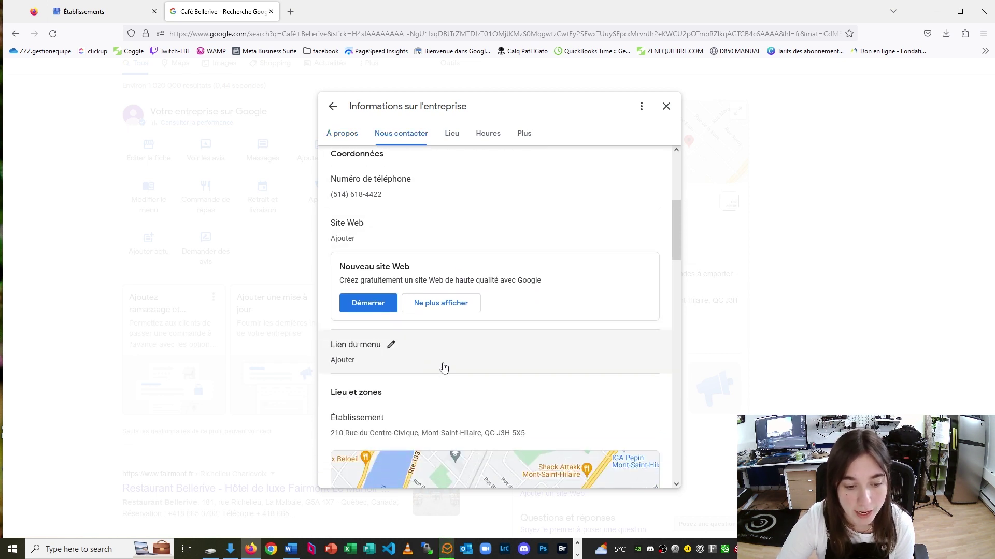
scroll(349, 335, down, 2)
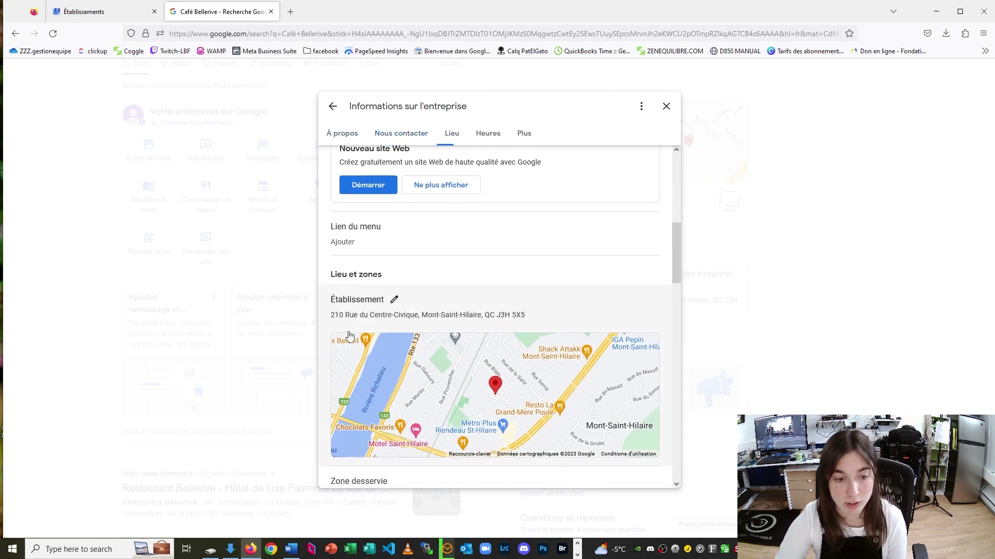
scroll(393, 280, down, 2)
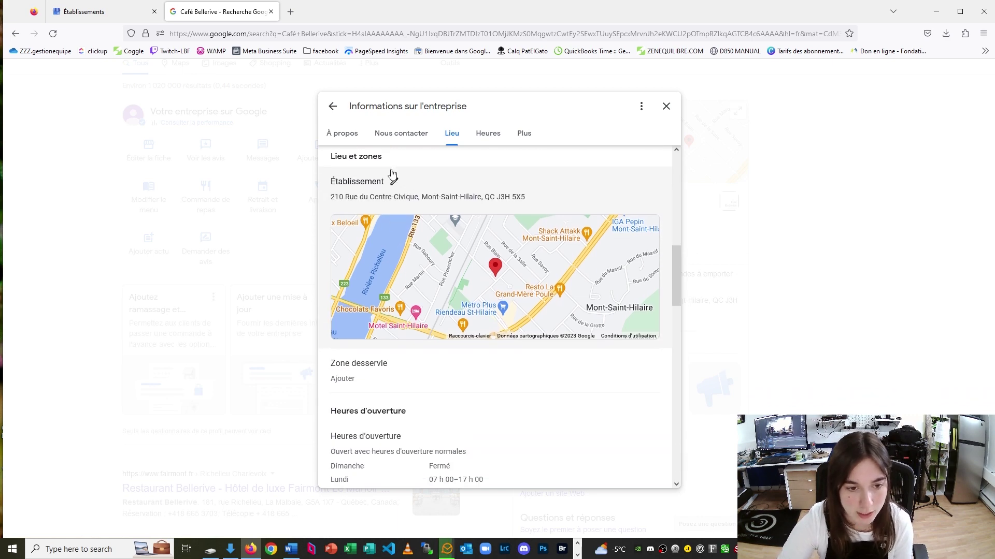
scroll(422, 249, down, 8)
scroll(427, 271, up, 2)
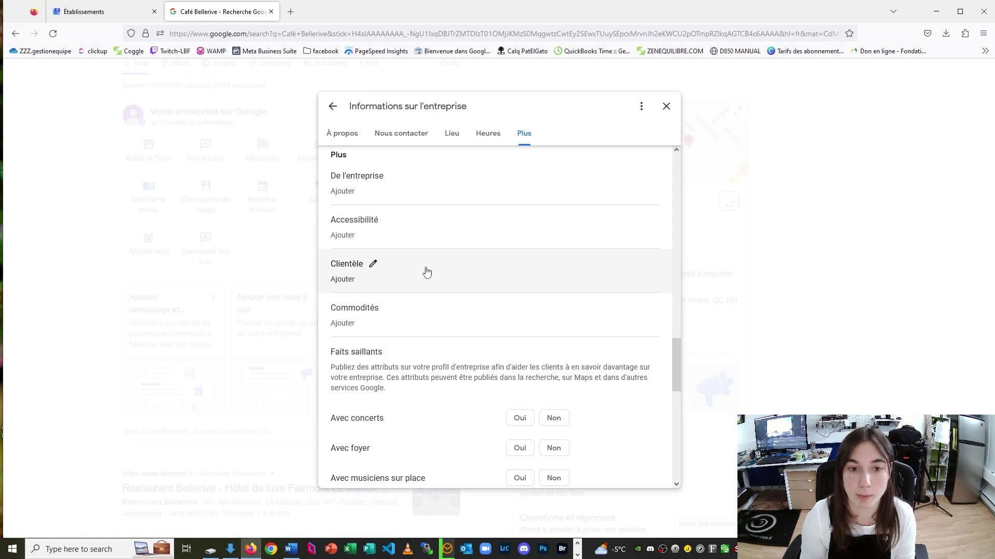
click(666, 106)
scroll(470, 130, up, 2)
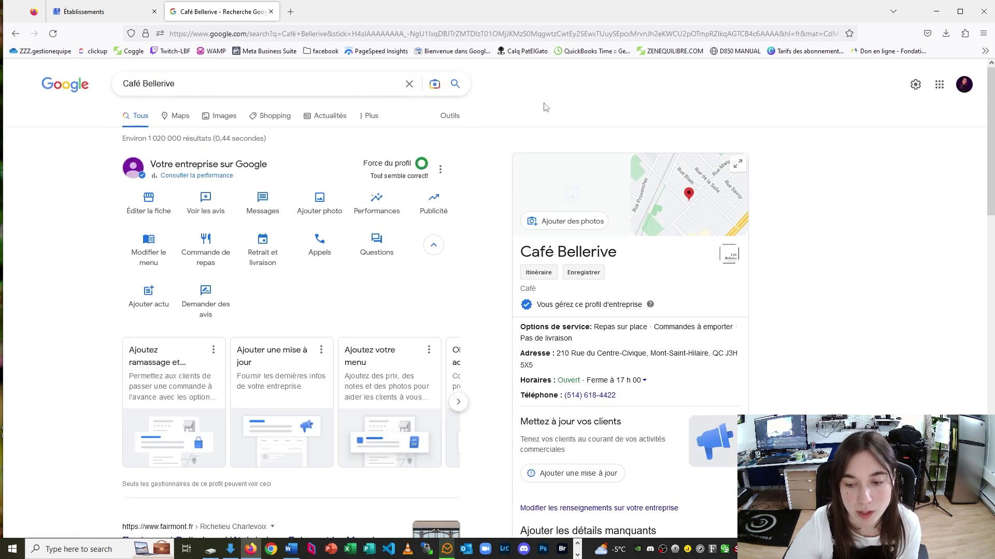